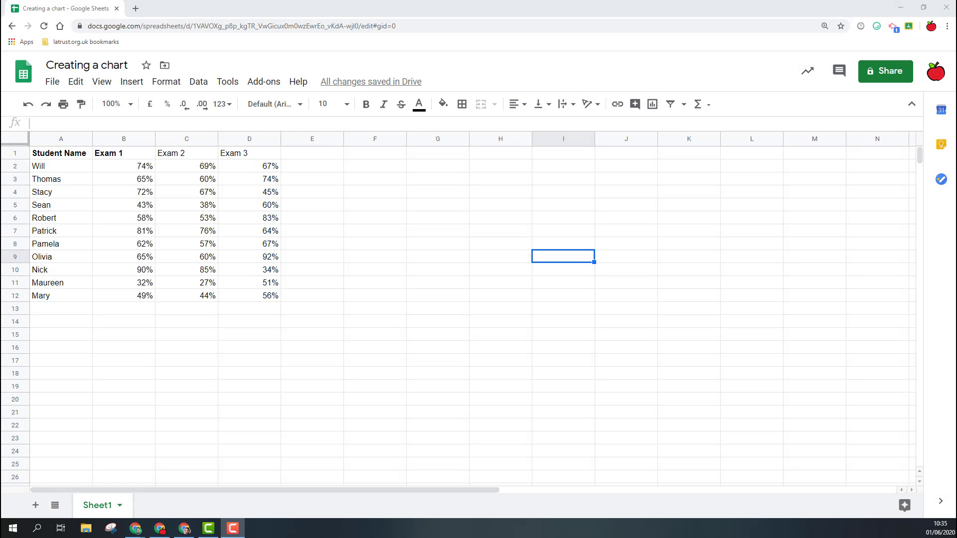
Select the exam table A1:D12 and bring up the Insert menu.
click(268, 298)
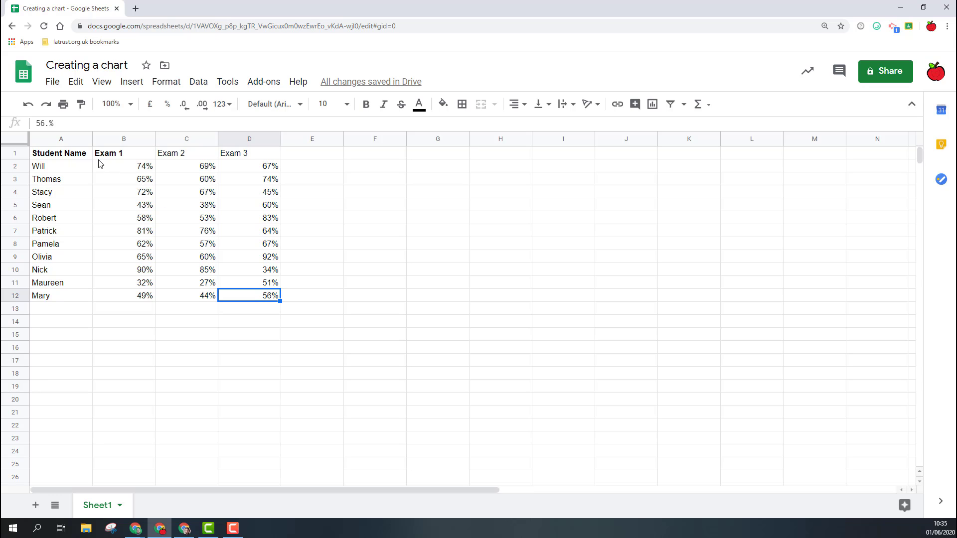
drag(59, 156, 251, 298)
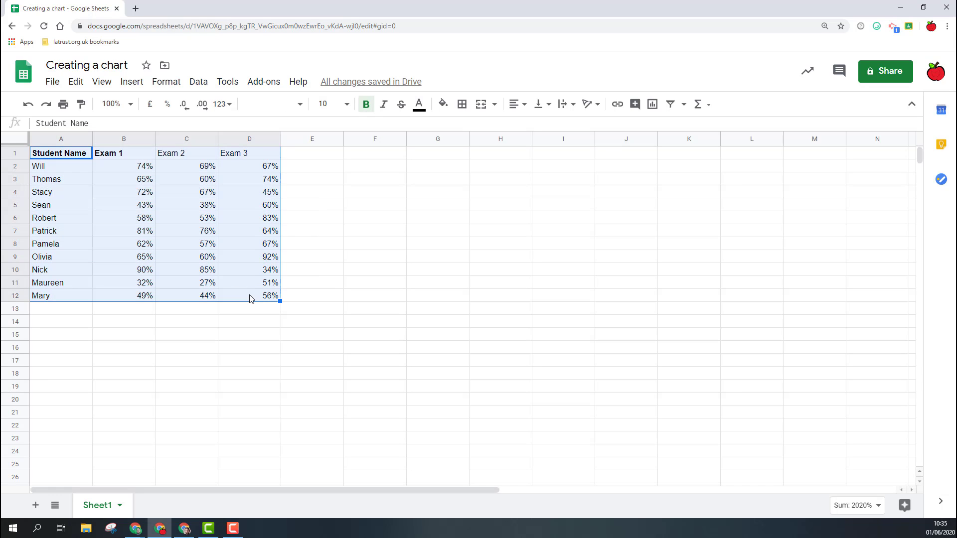
click(141, 87)
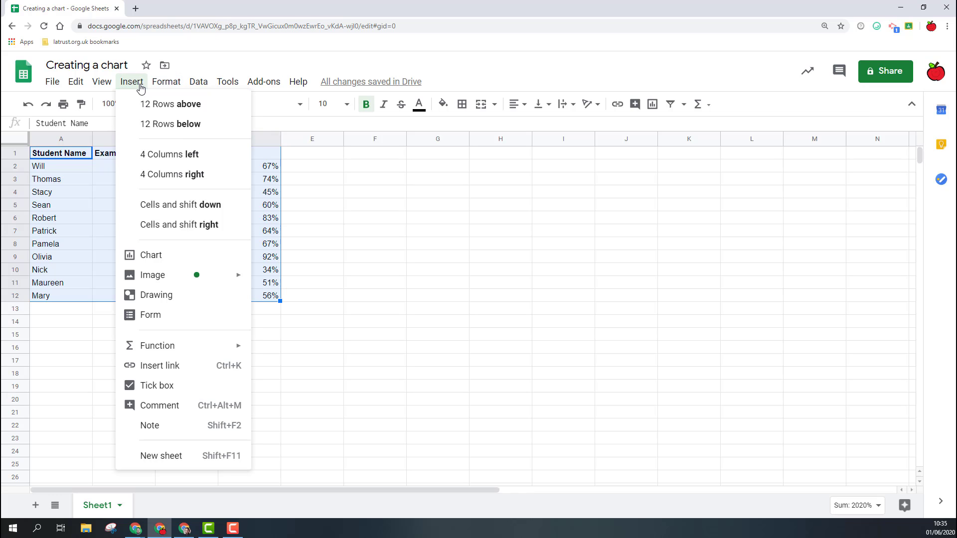
Insert a chart from the selection, then select its title and its legend.
click(169, 258)
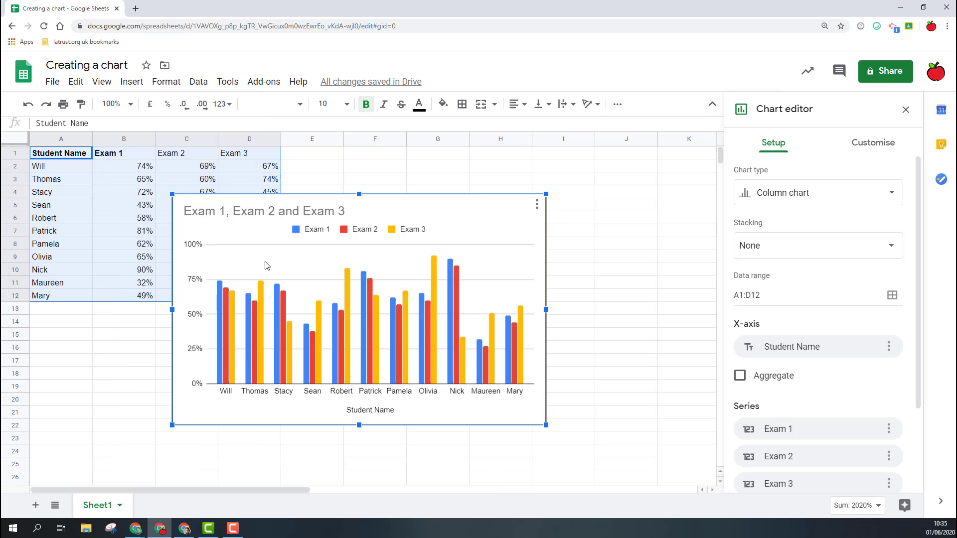
click(245, 213)
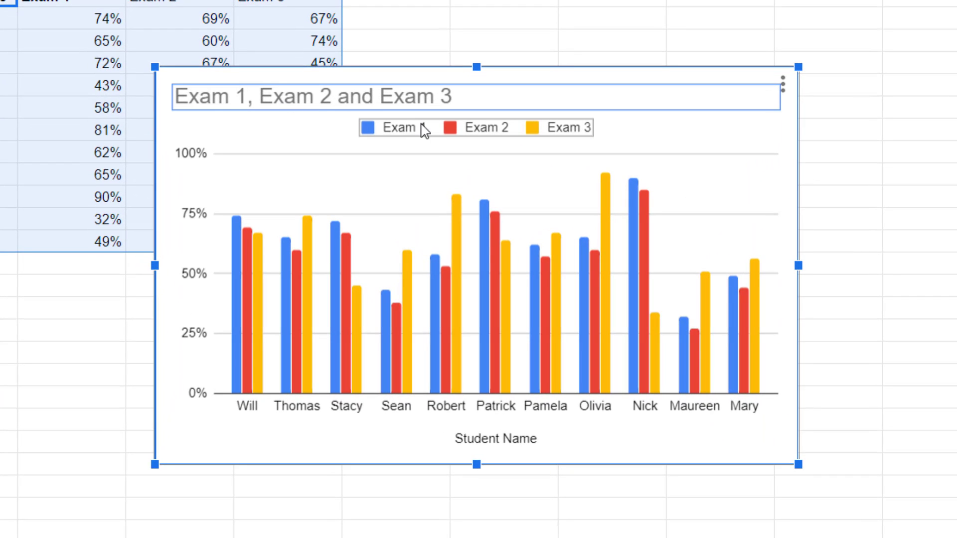
click(426, 130)
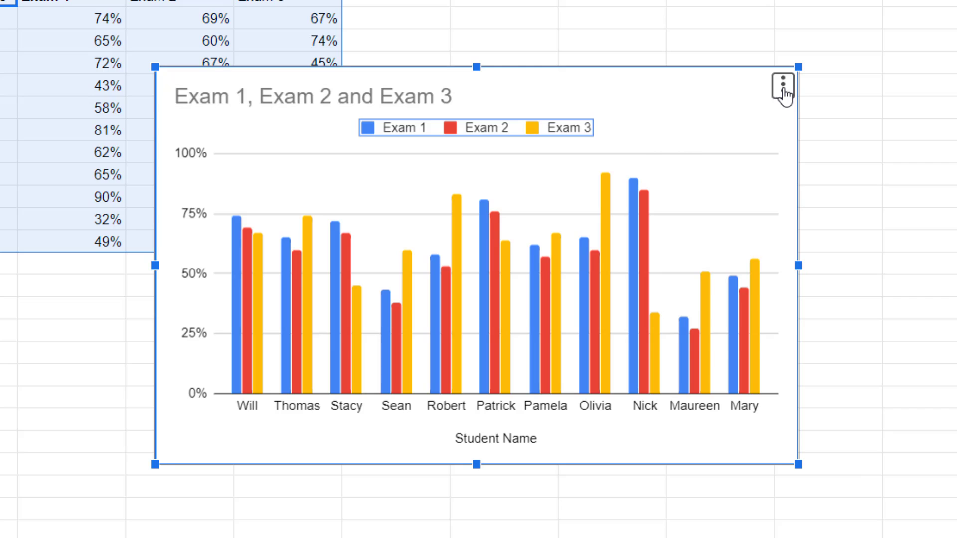
Try the chart's options menu, then close the Chart editor.
click(783, 85)
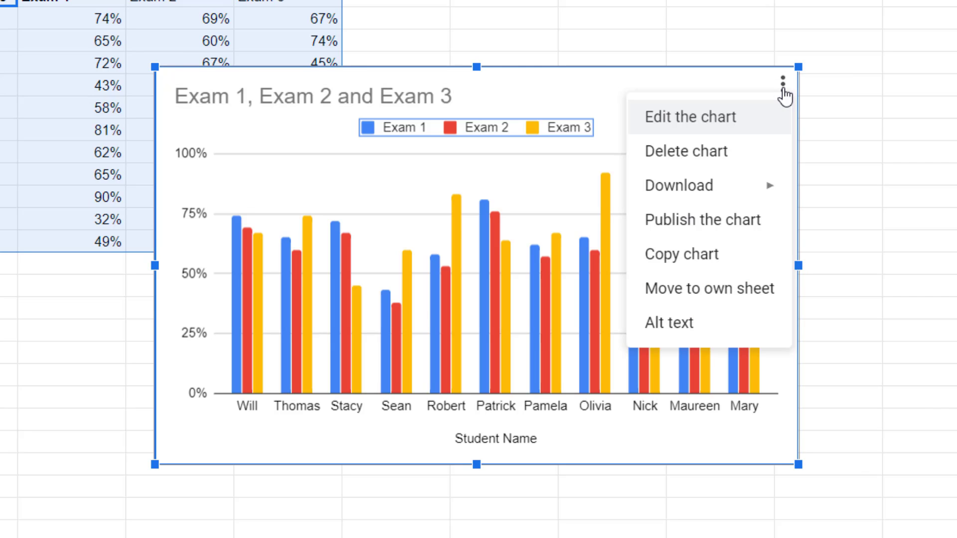
click(713, 90)
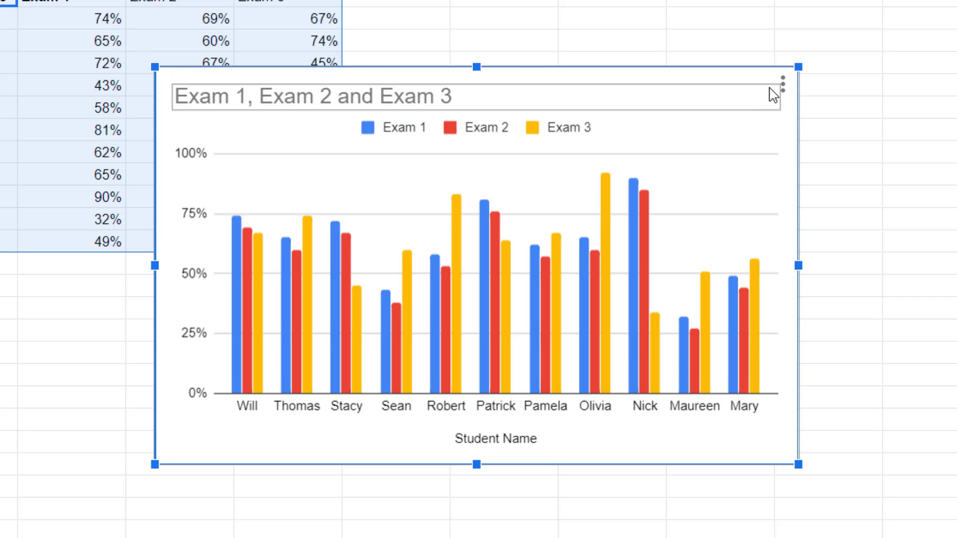
click(784, 85)
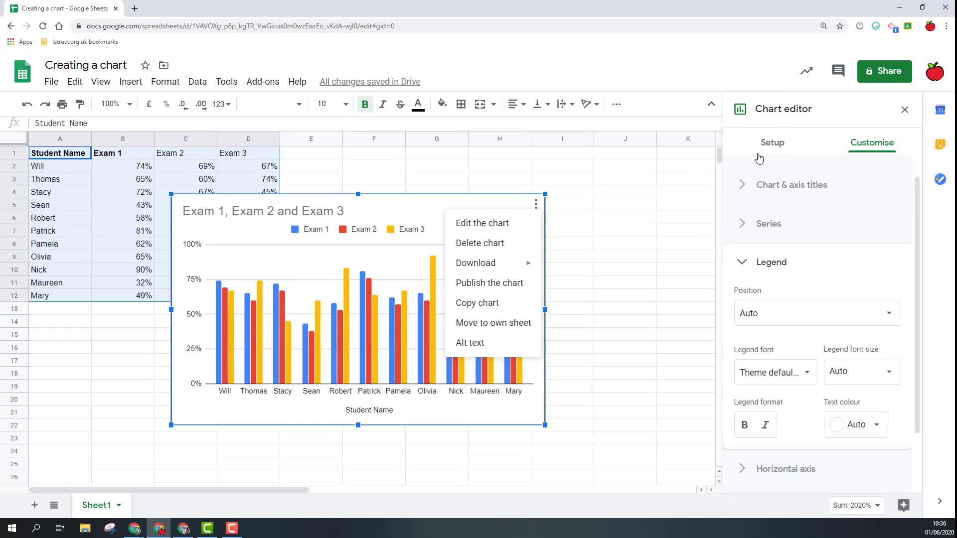
click(905, 110)
click(904, 111)
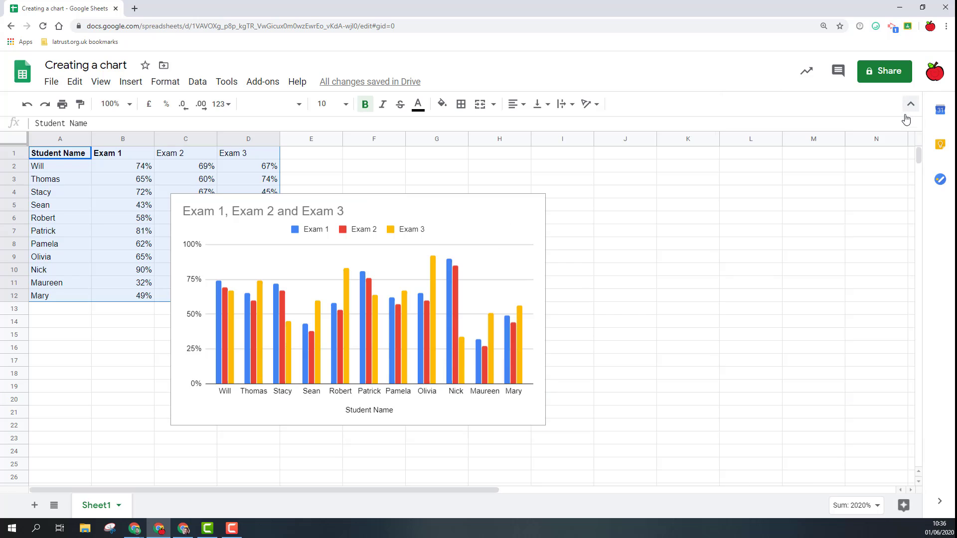
Reopen the Chart editor through the chart's menu and select its plot area.
click(508, 216)
click(536, 204)
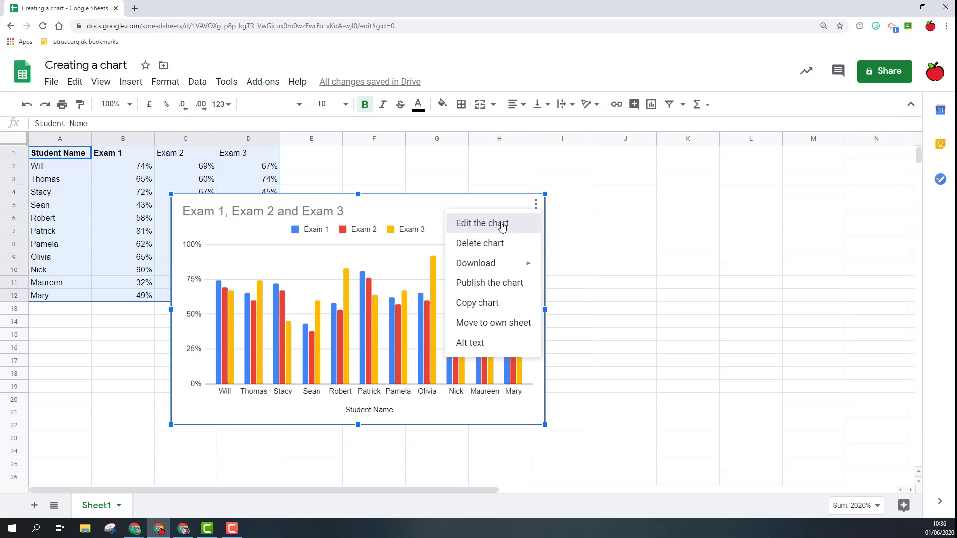
click(502, 225)
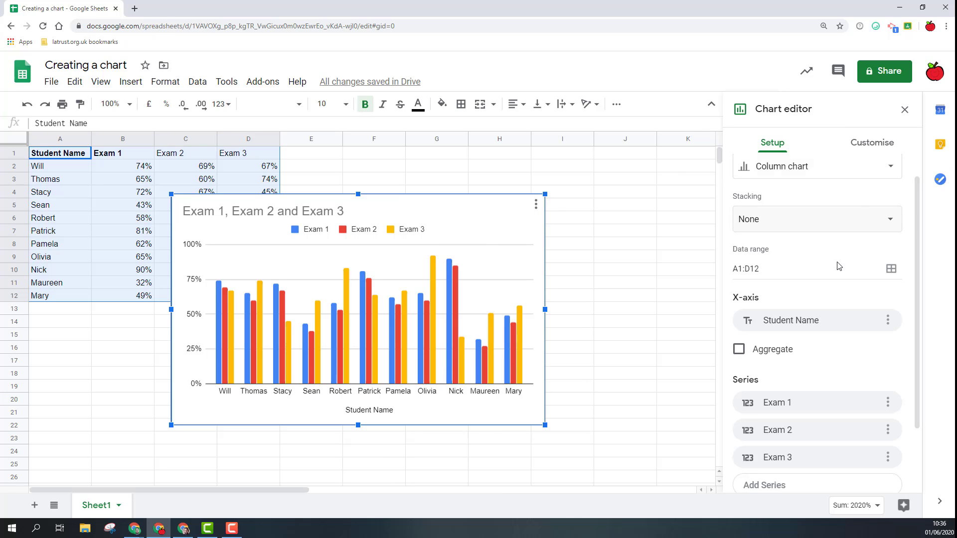
scroll(776, 221, up, 1)
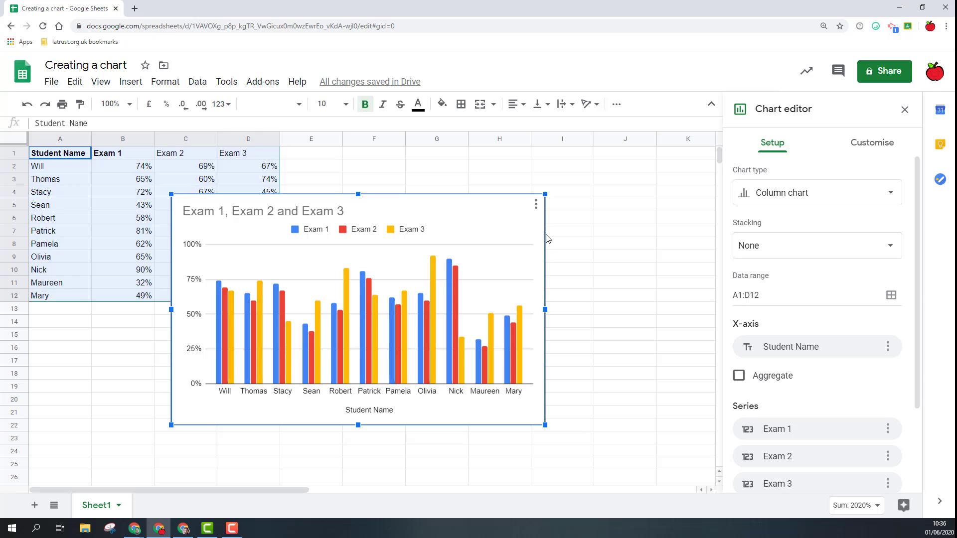
click(449, 314)
click(818, 197)
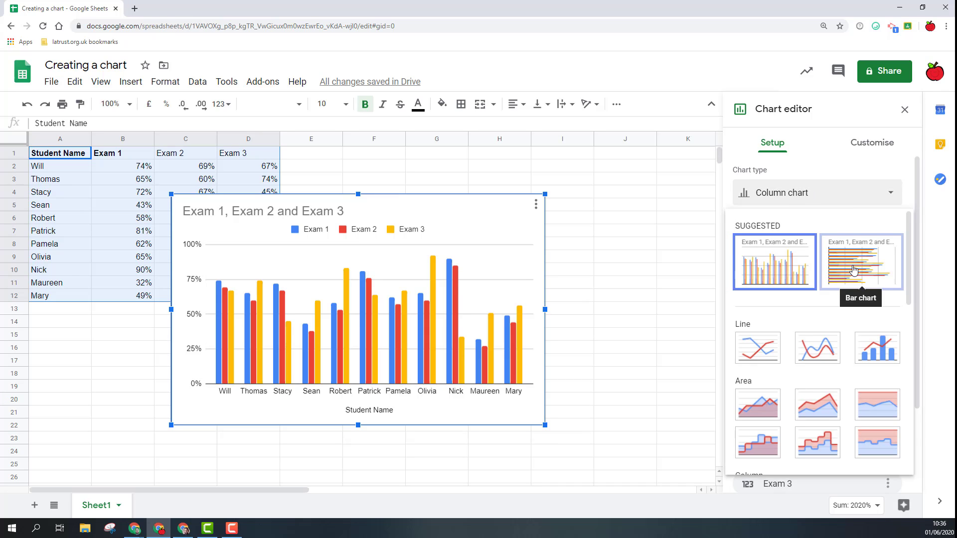
scroll(784, 357, down, 3)
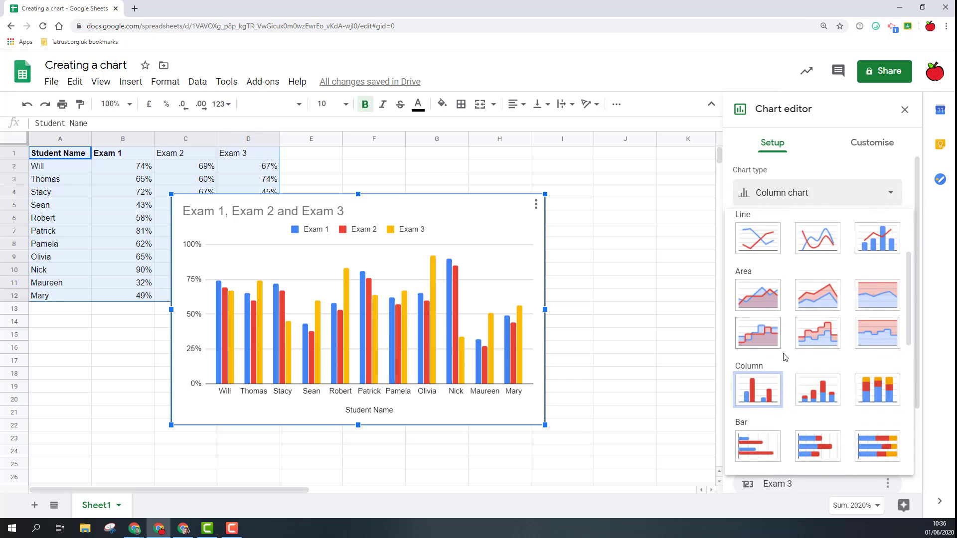
scroll(783, 357, down, 7)
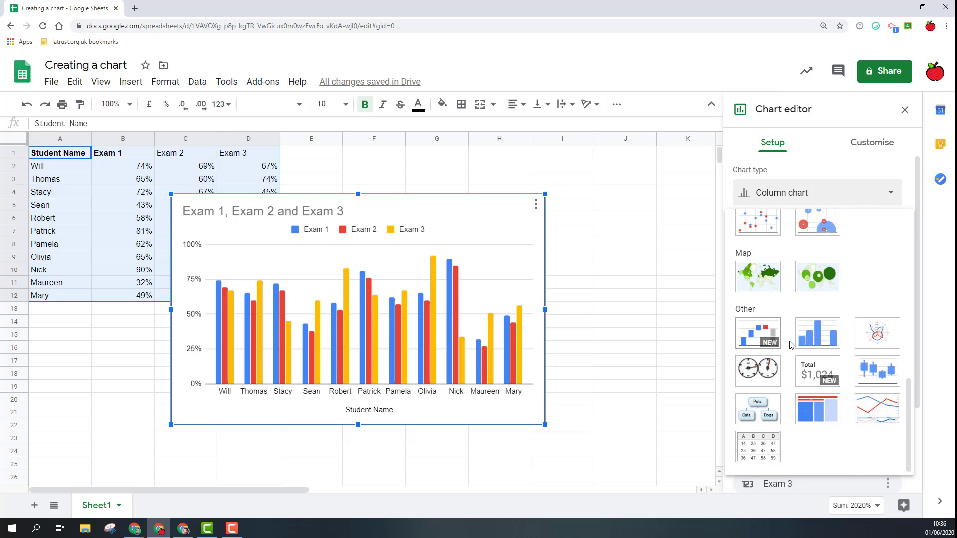
scroll(791, 343, up, 10)
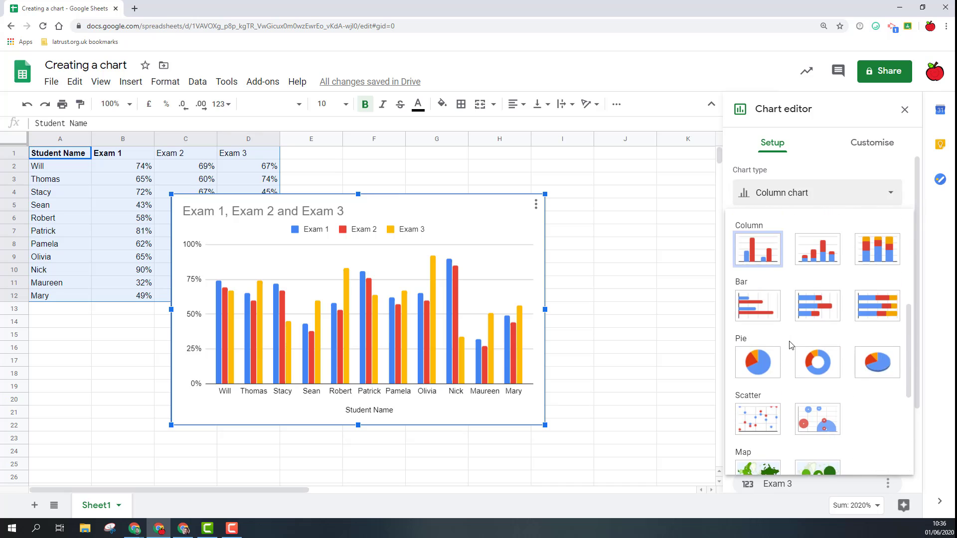
click(826, 166)
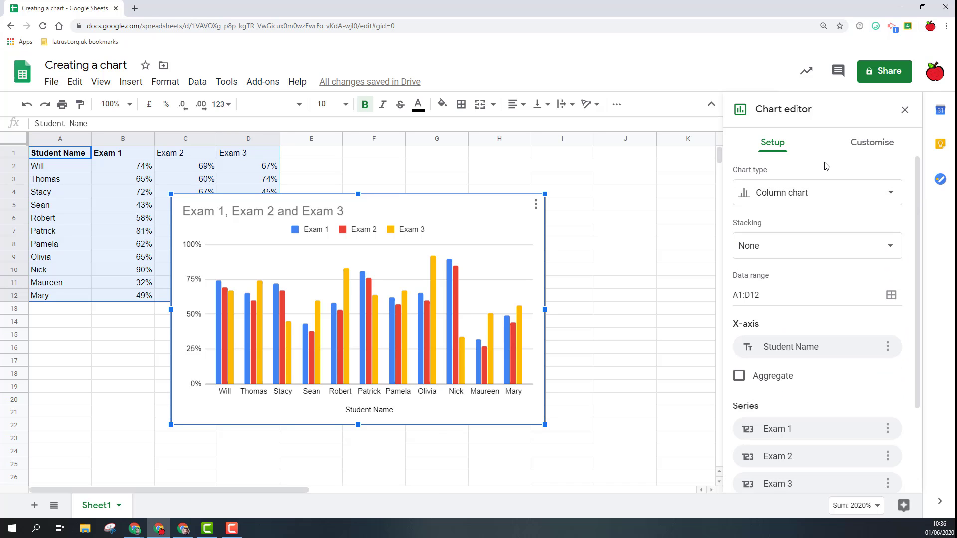
click(770, 250)
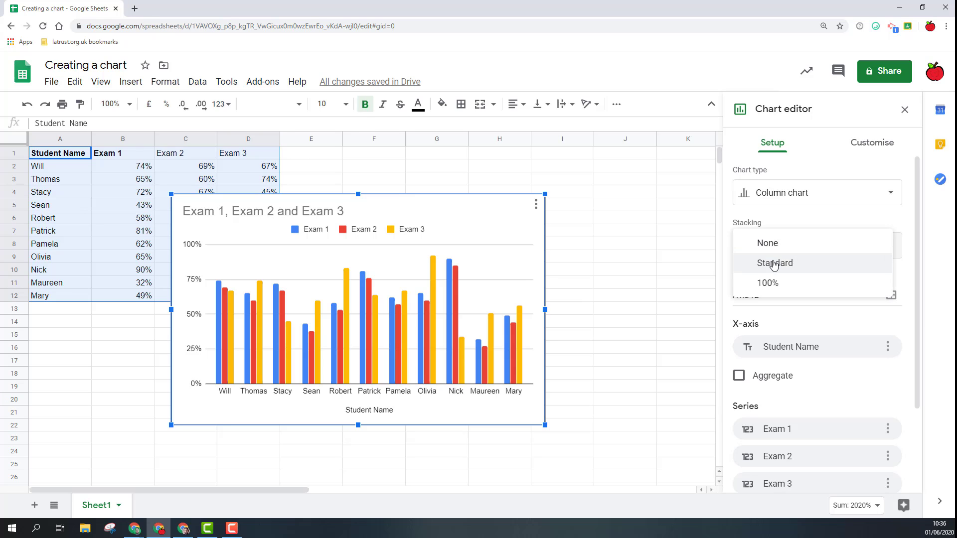
click(773, 263)
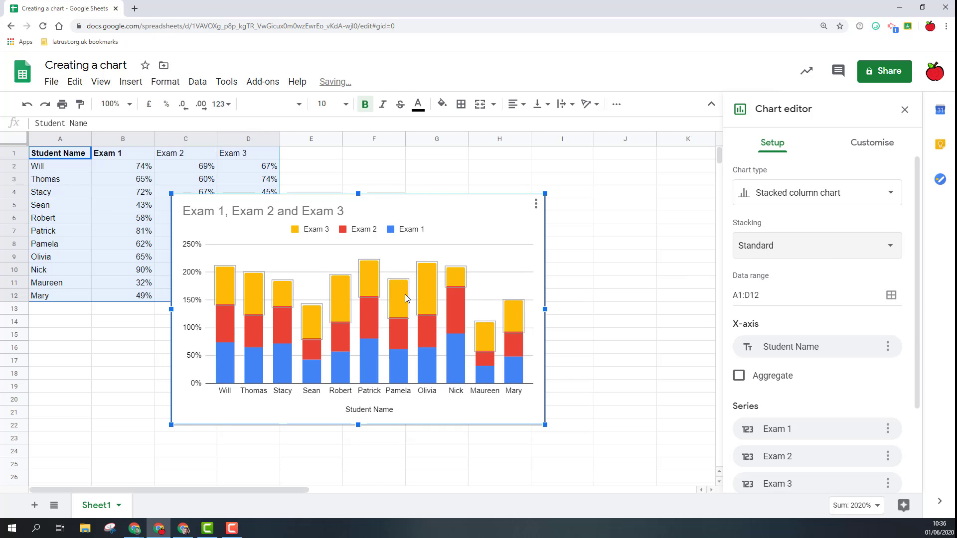
click(765, 246)
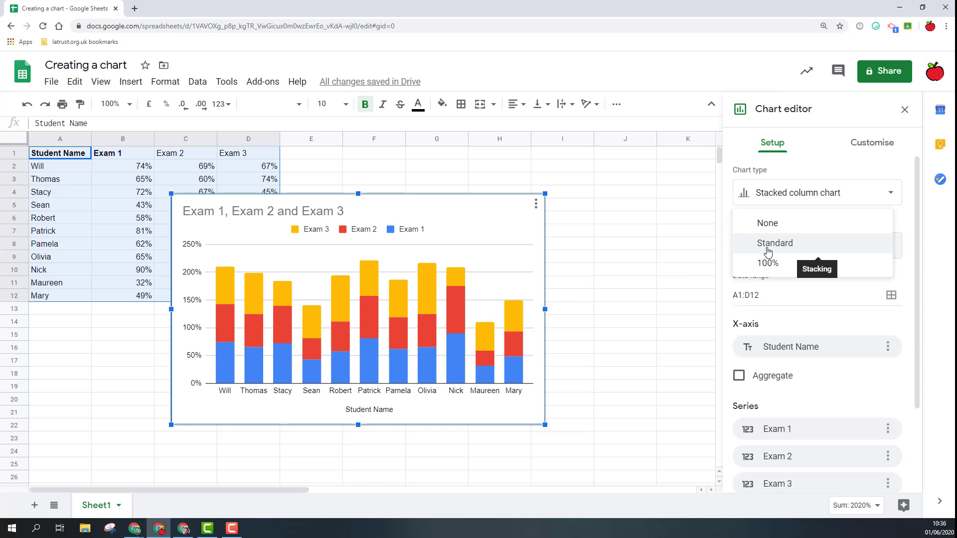
click(776, 266)
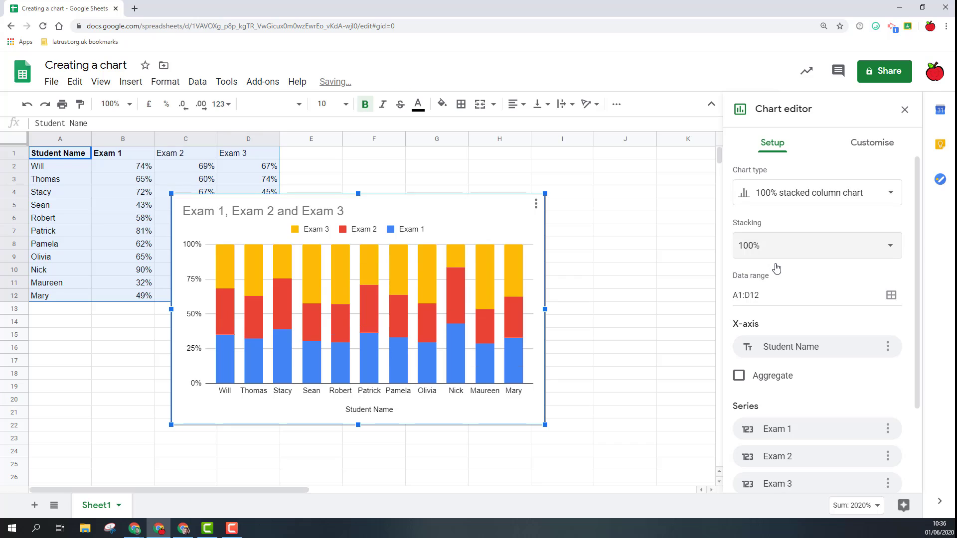
click(771, 247)
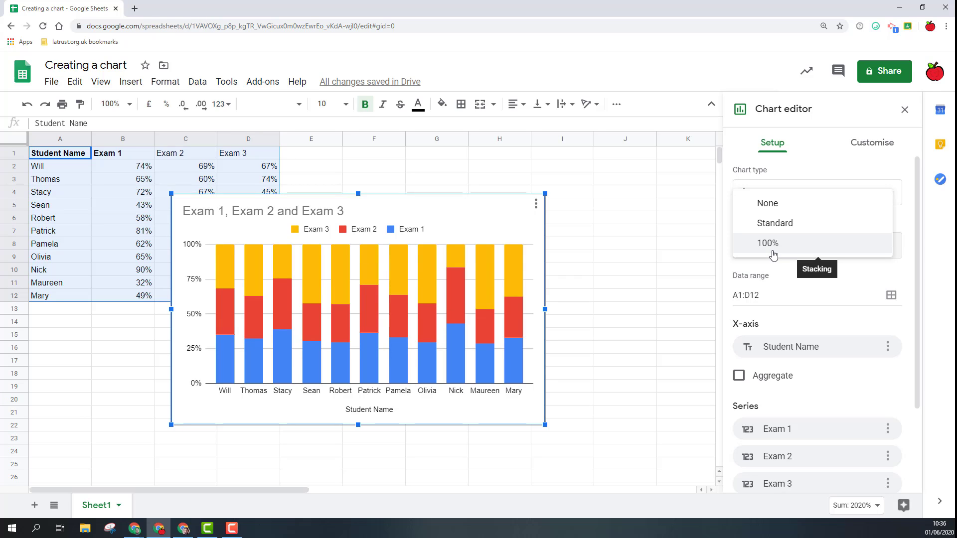
click(770, 210)
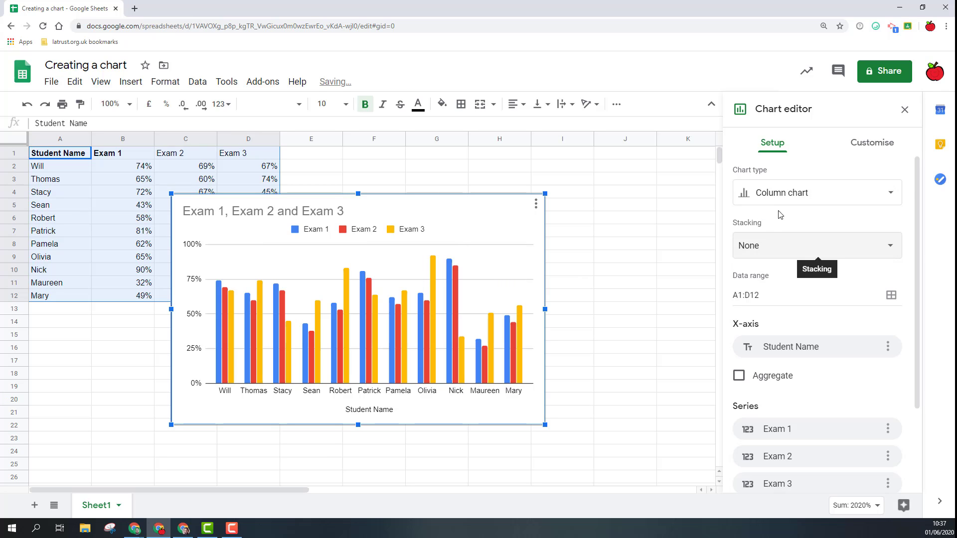
Try another chart type, then reset the data range from A1:C12 to A1:D12.
click(788, 197)
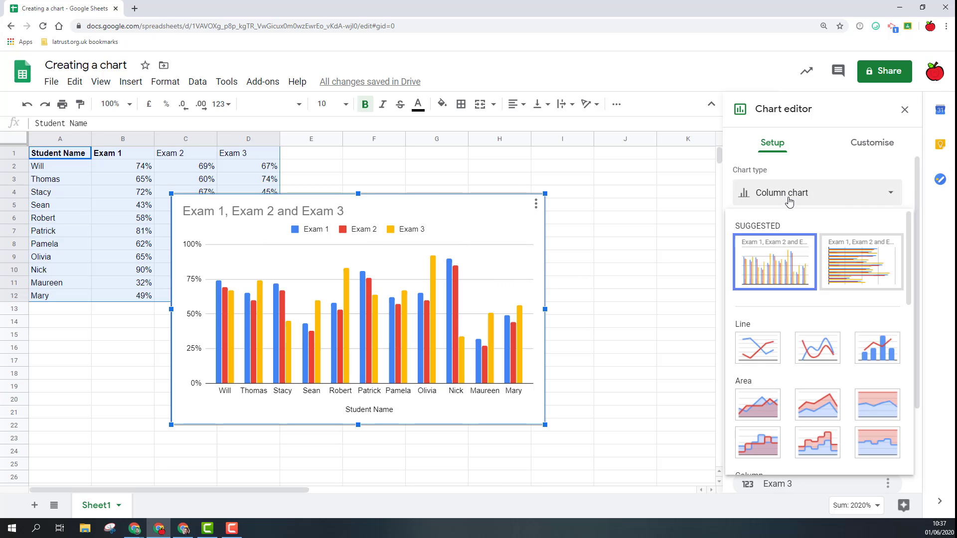
click(762, 352)
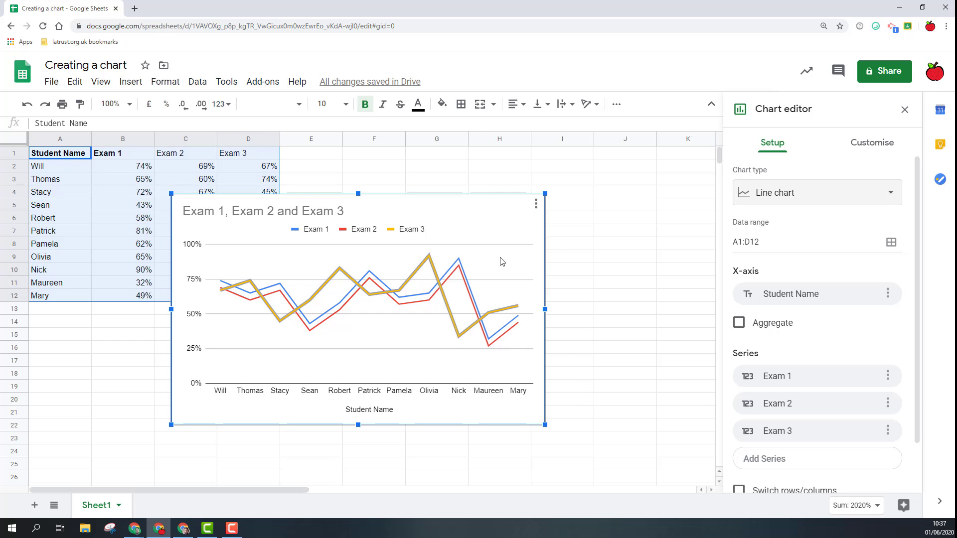
click(891, 244)
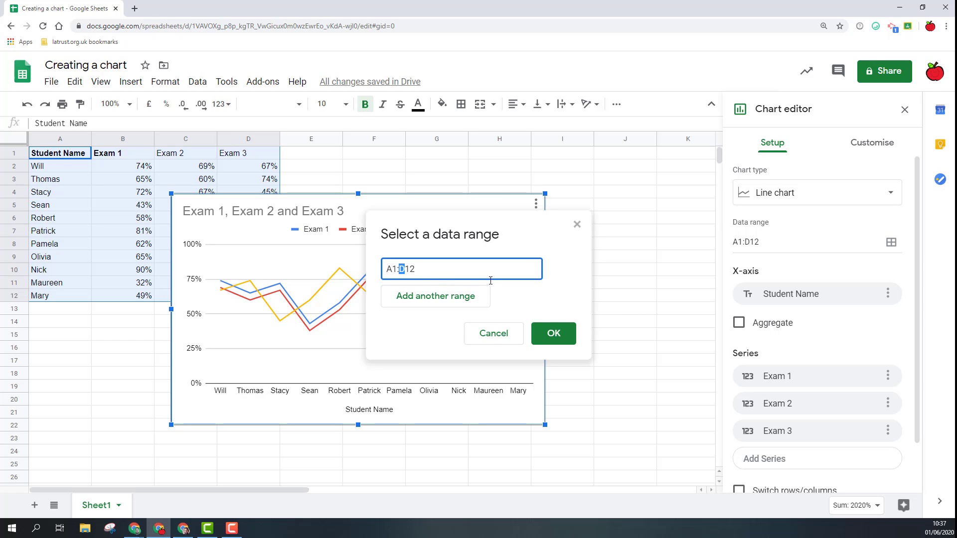
text(C)
click(555, 335)
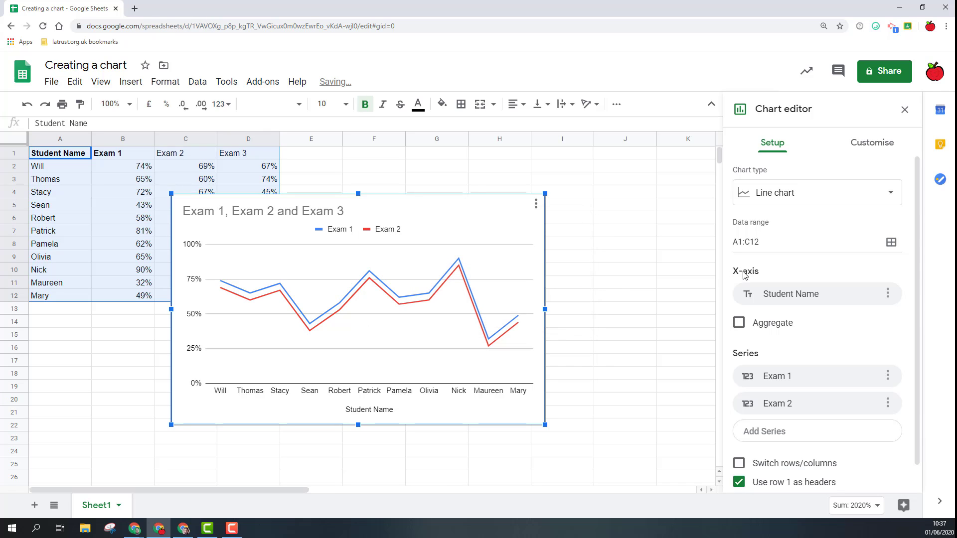
click(890, 243)
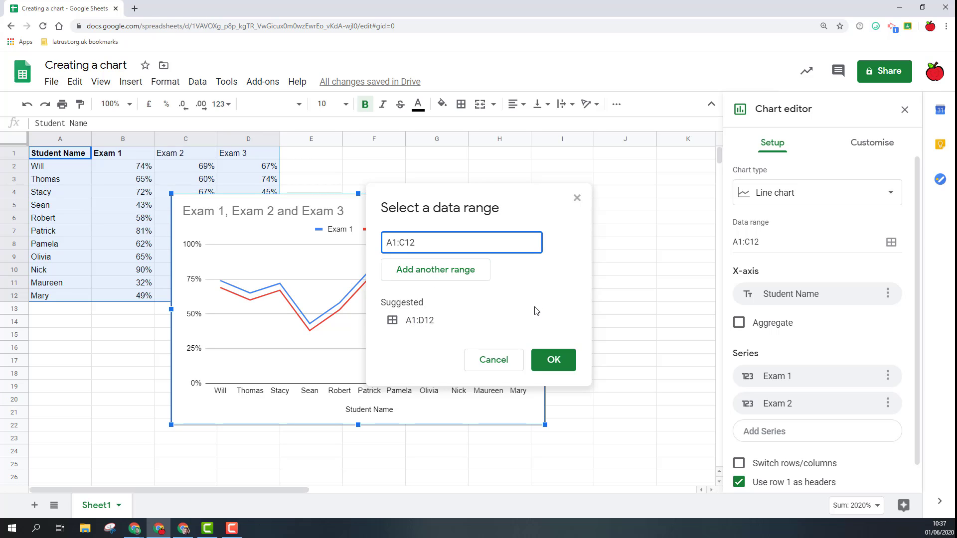
click(553, 361)
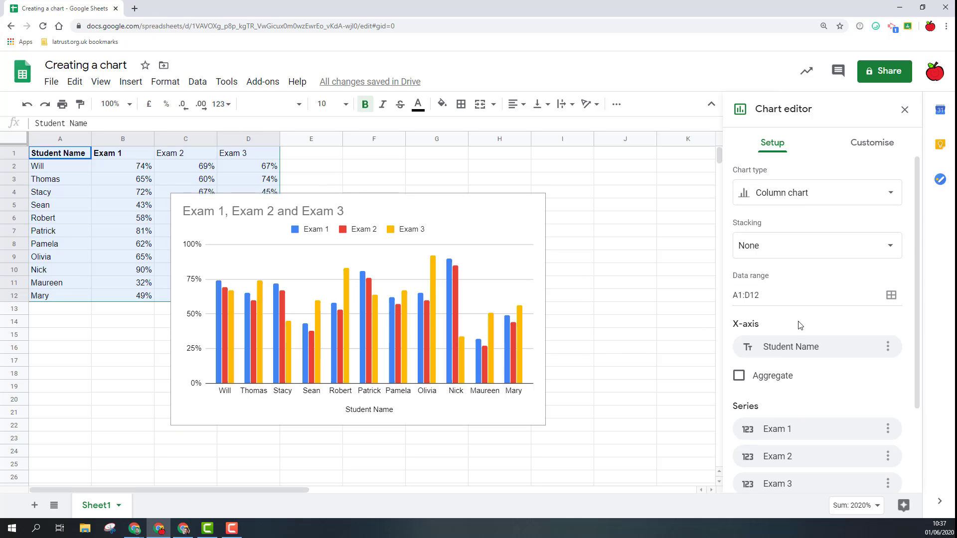
scroll(799, 329, down, 3)
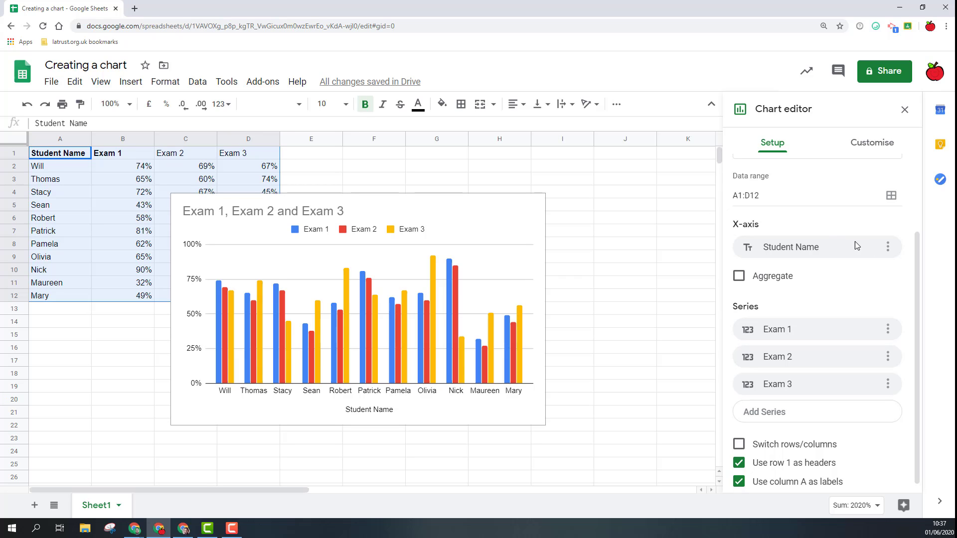
click(888, 249)
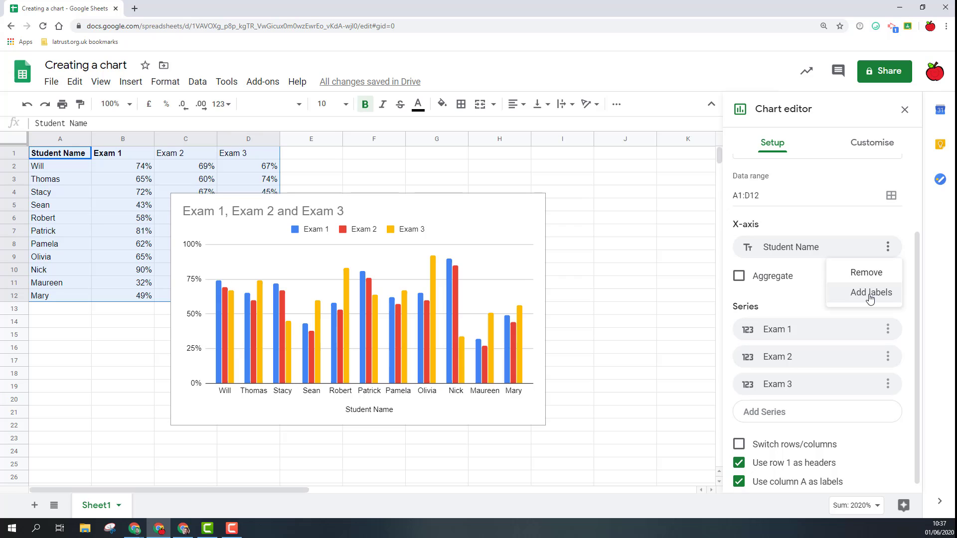
click(794, 303)
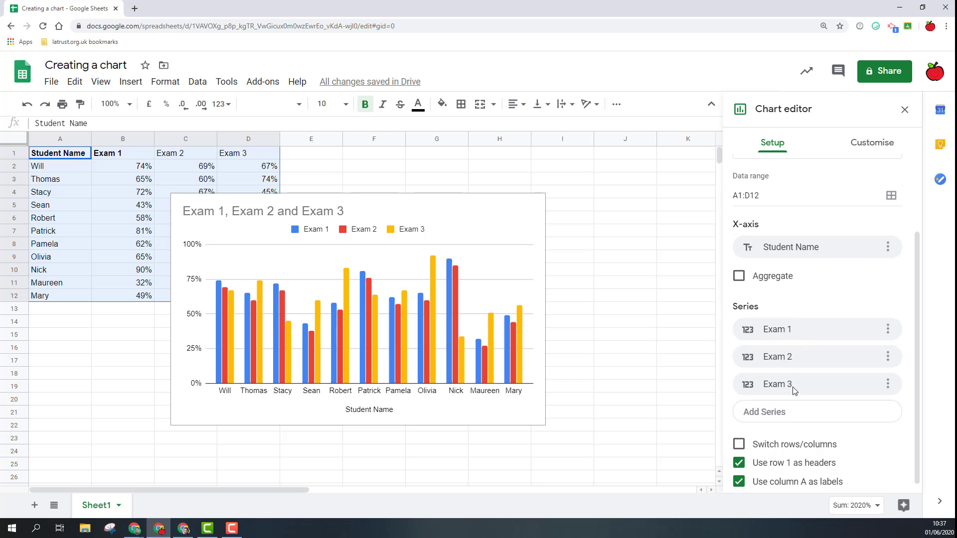
scroll(792, 402, down, 1)
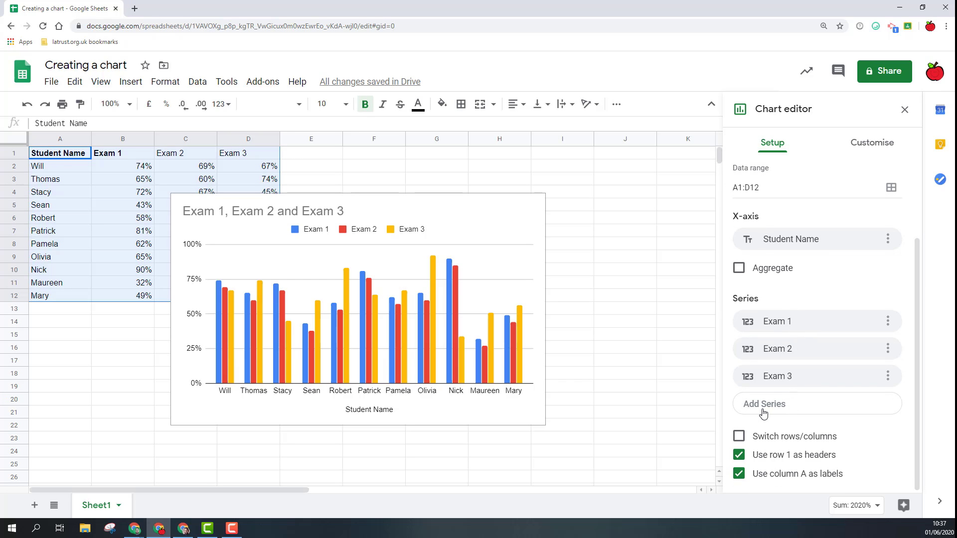
click(739, 437)
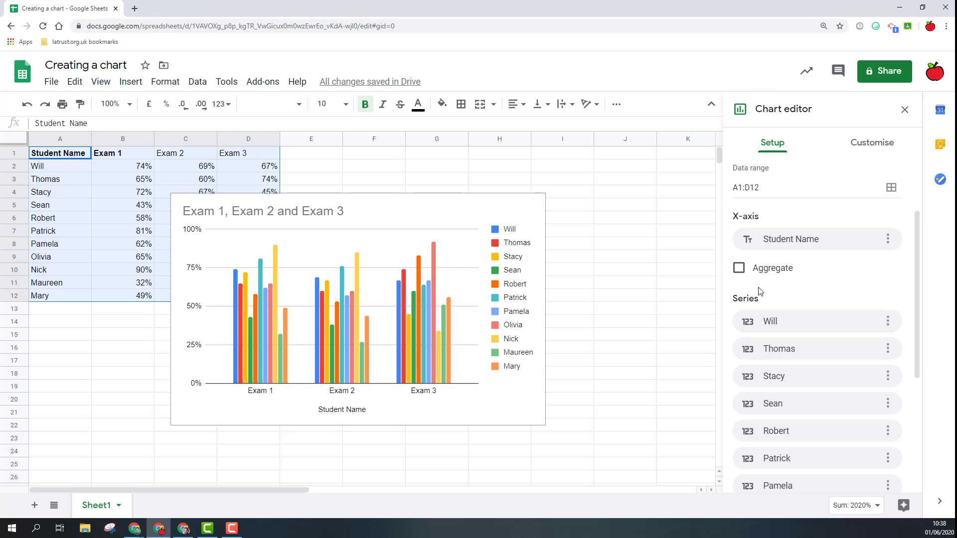
scroll(782, 313, down, 5)
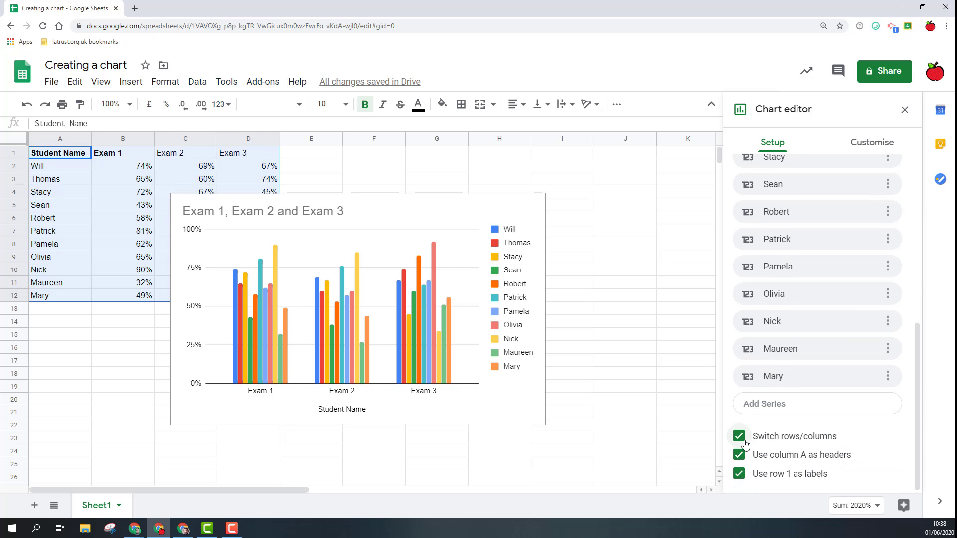
click(738, 438)
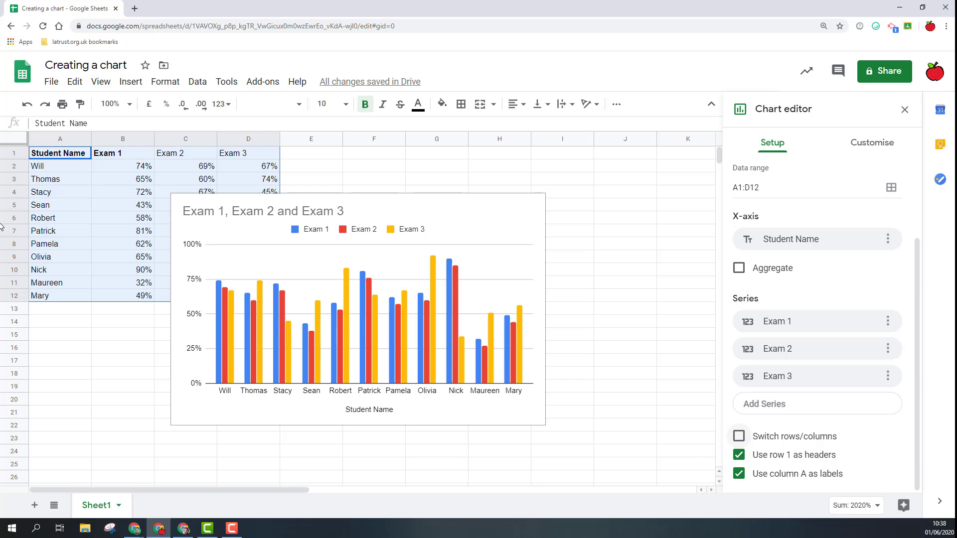
click(54, 155)
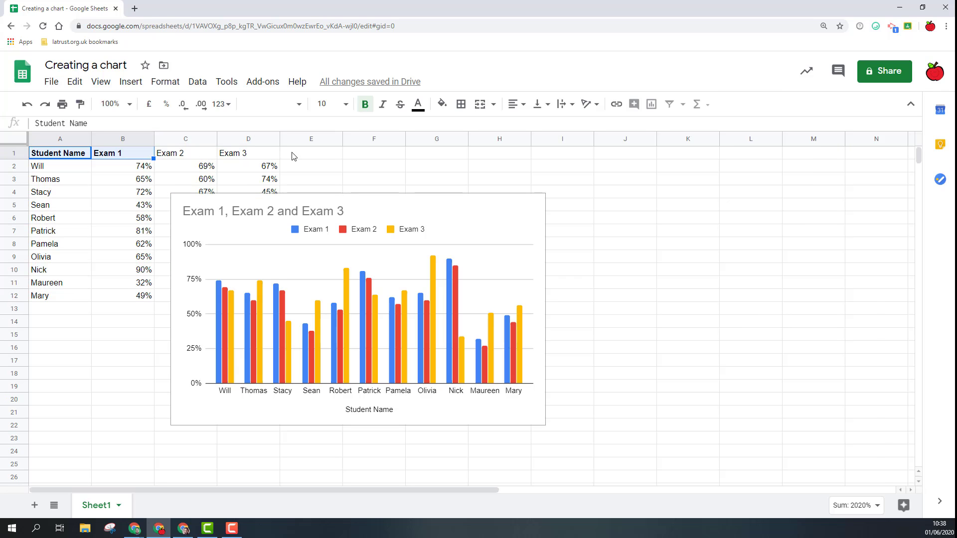
drag(269, 154, 77, 165)
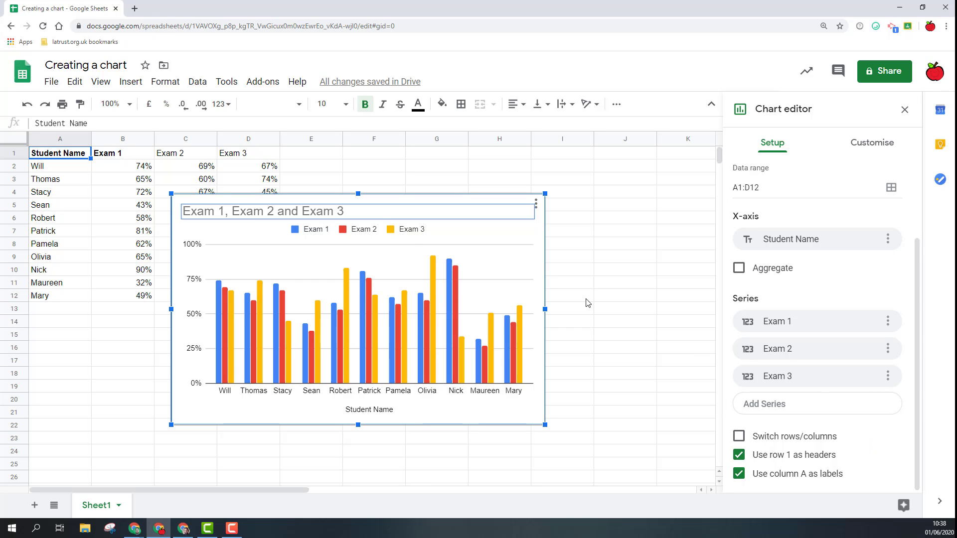
Under Customise > Chart style, leave Maximise unchecked and tick 3D.
click(868, 148)
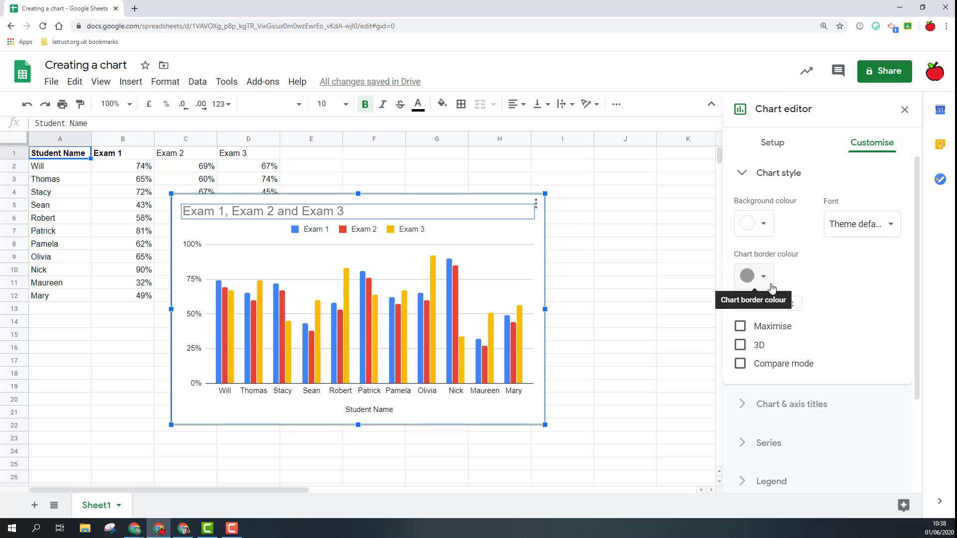
click(740, 327)
click(740, 326)
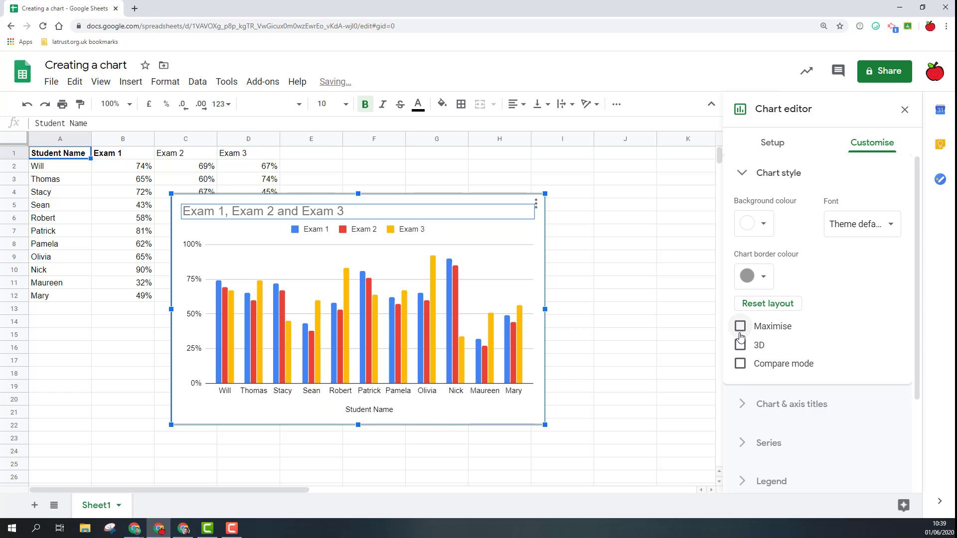
click(740, 345)
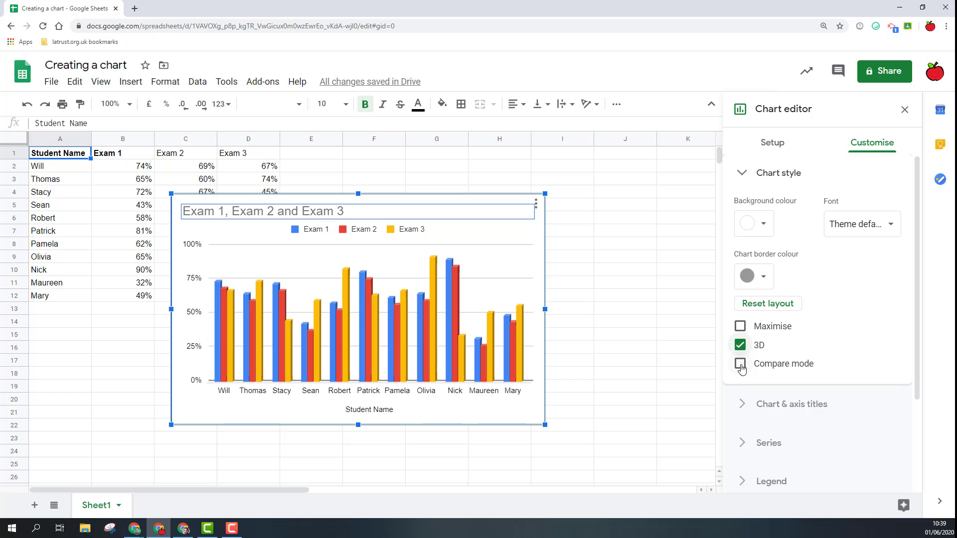
Under Chart & axis titles, start replacing the chart title text with 'Student exams'.
click(742, 406)
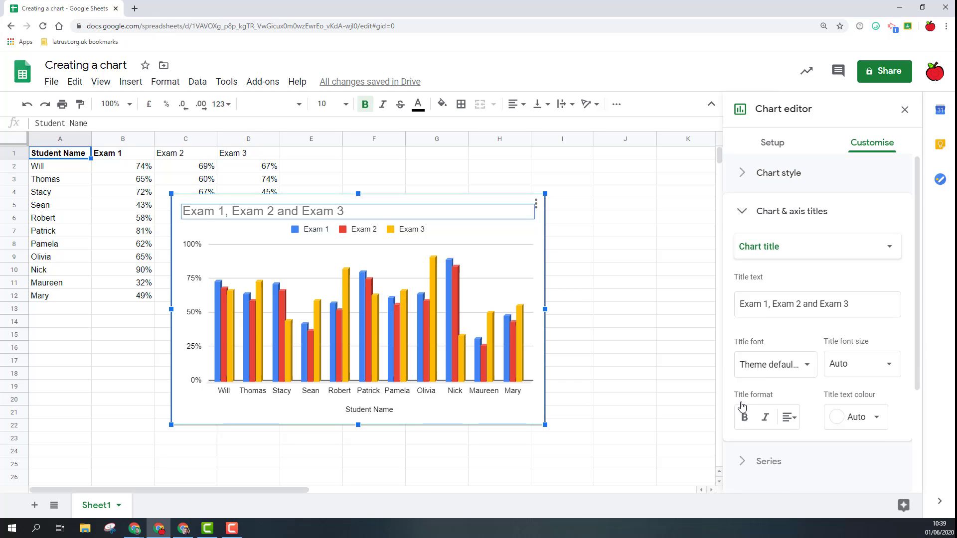
click(795, 254)
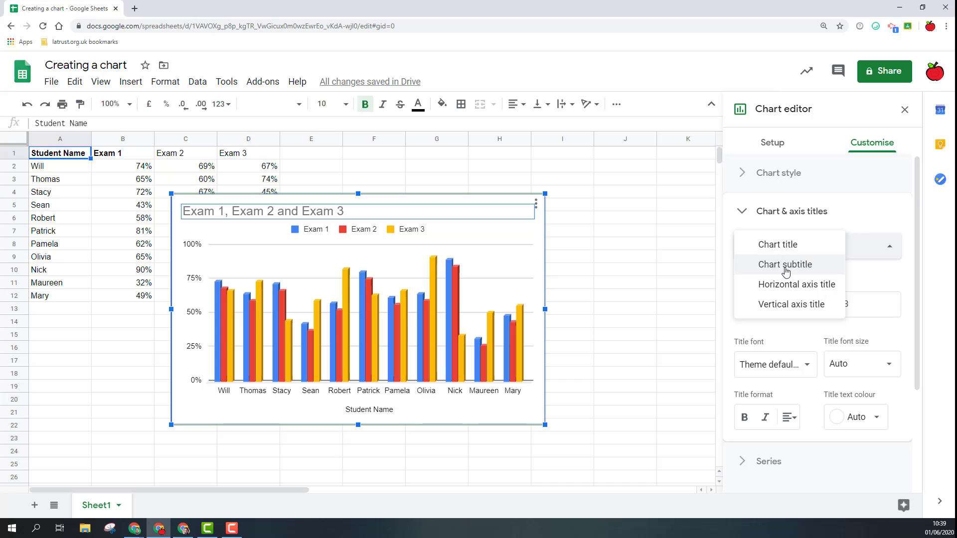
click(860, 221)
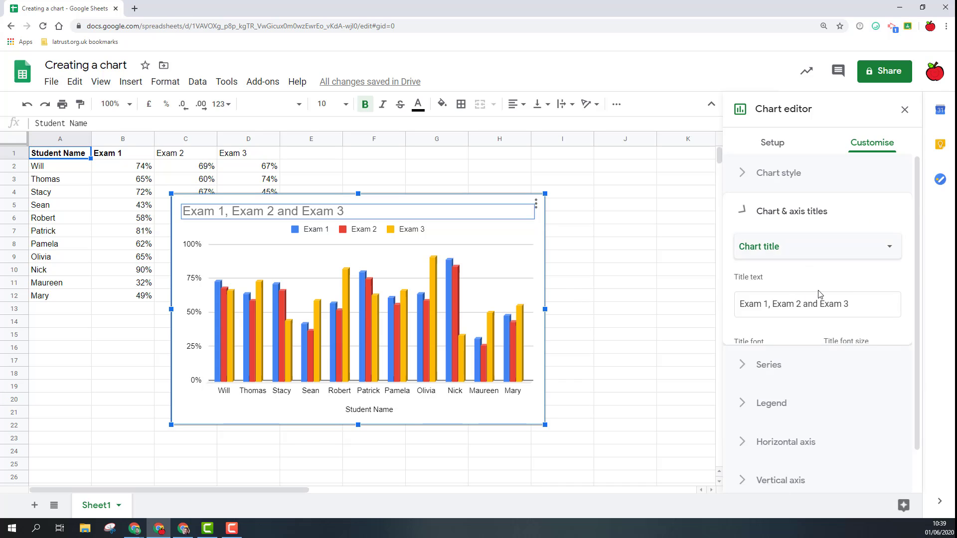
click(742, 212)
triple_click(762, 304)
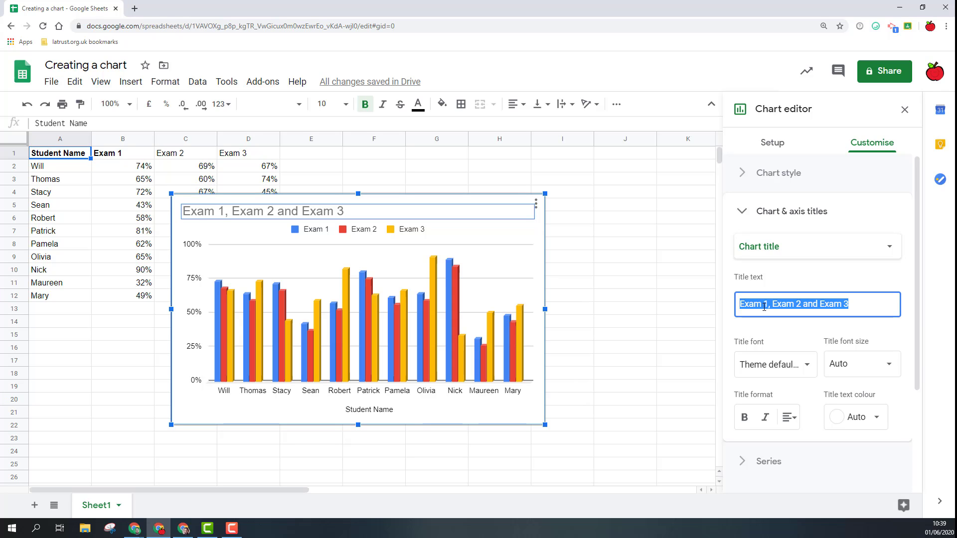
text(Stude)
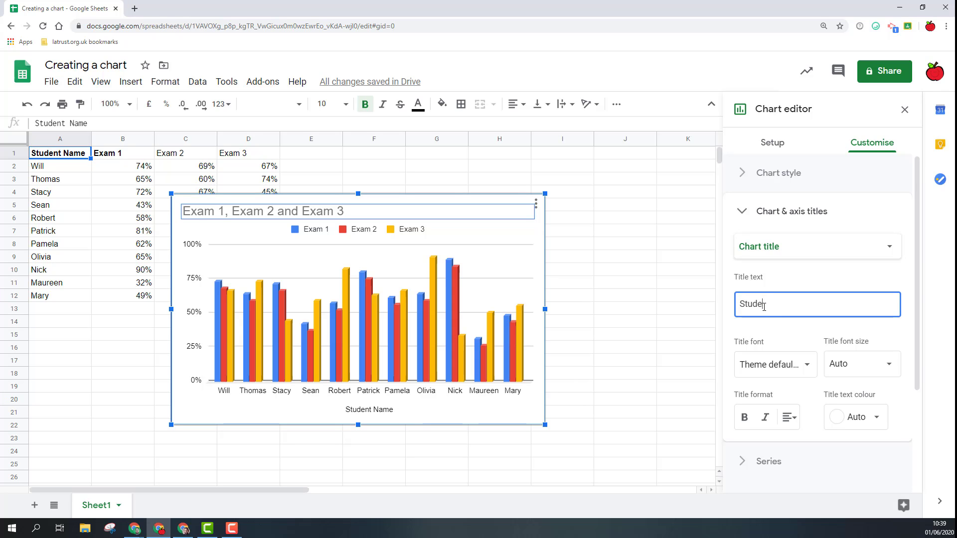
text(nt exams)
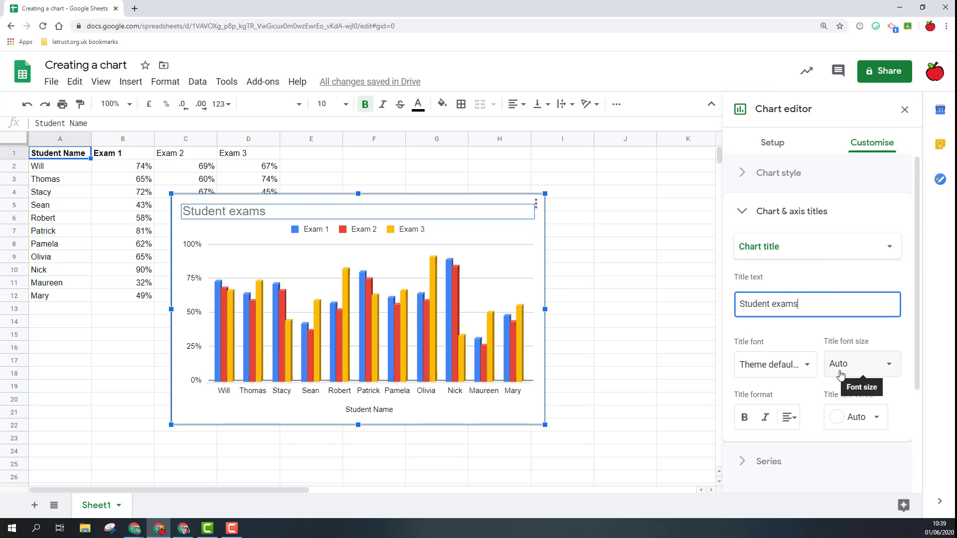
In the Series settings, try the right axis, then return the series to the left axis.
scroll(803, 418, down, 1)
scroll(803, 419, down, 3)
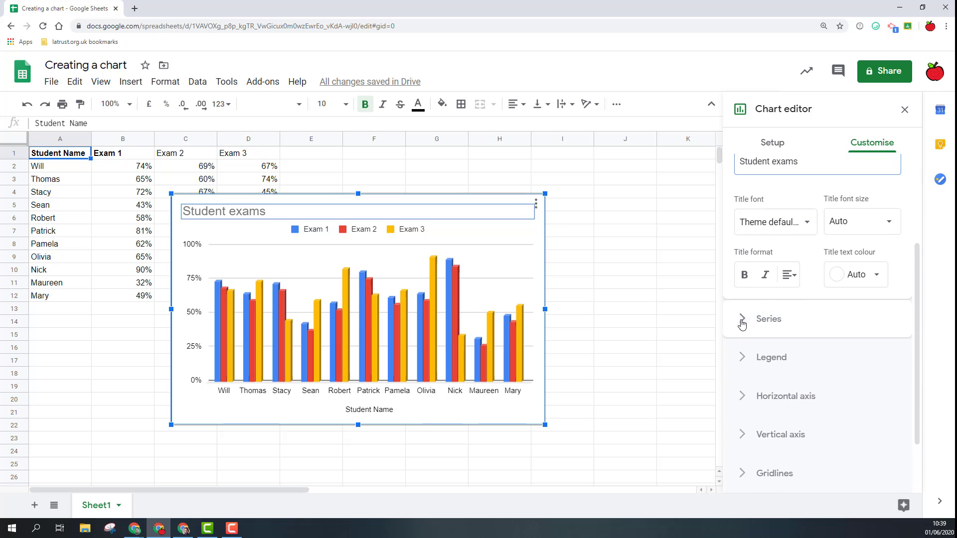
click(742, 323)
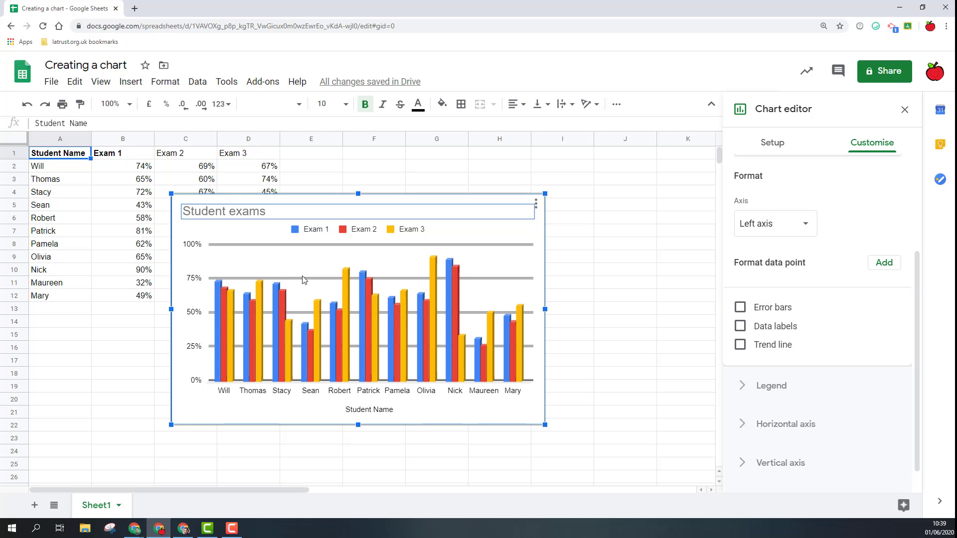
click(758, 233)
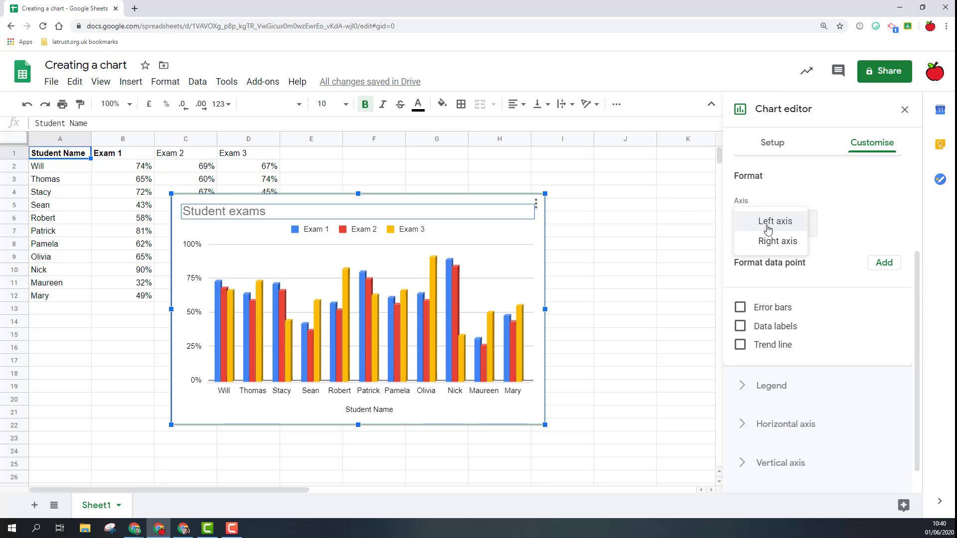
click(770, 241)
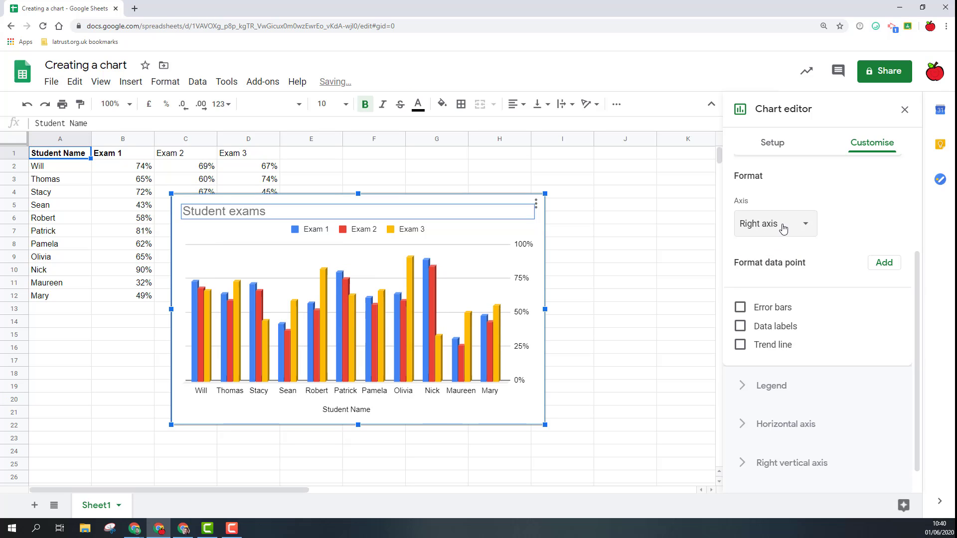
click(781, 225)
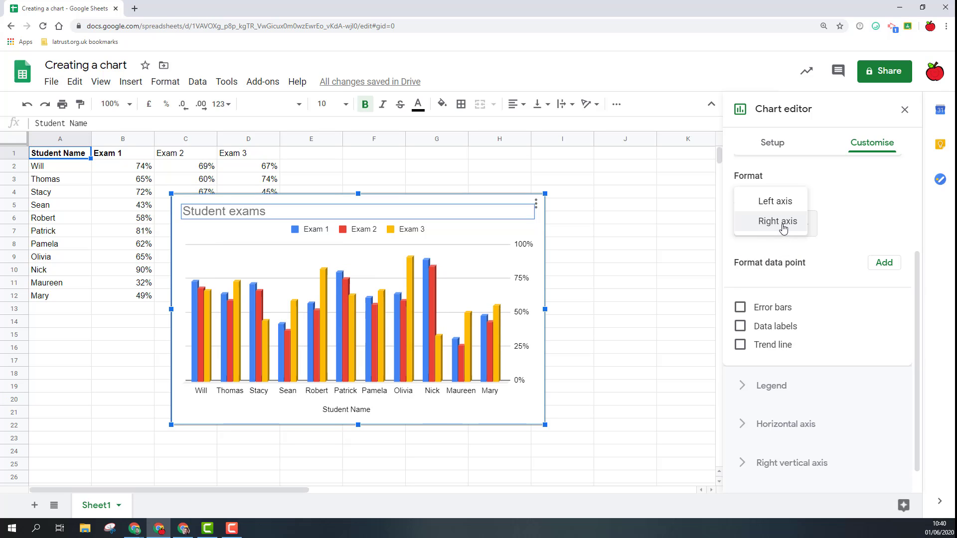
click(776, 202)
Select the Exam 2 series and plot it against a right-hand axis.
scroll(802, 242, up, 2)
click(808, 249)
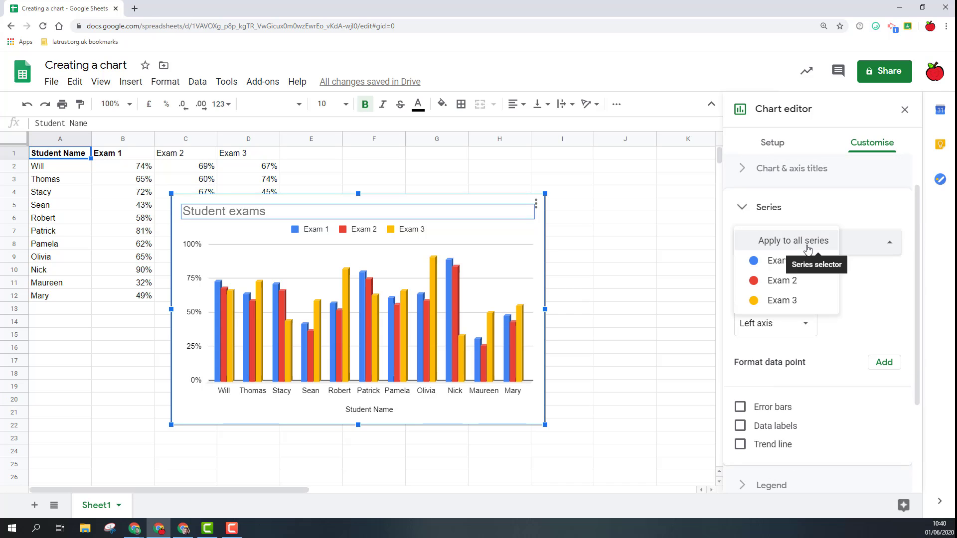
click(795, 282)
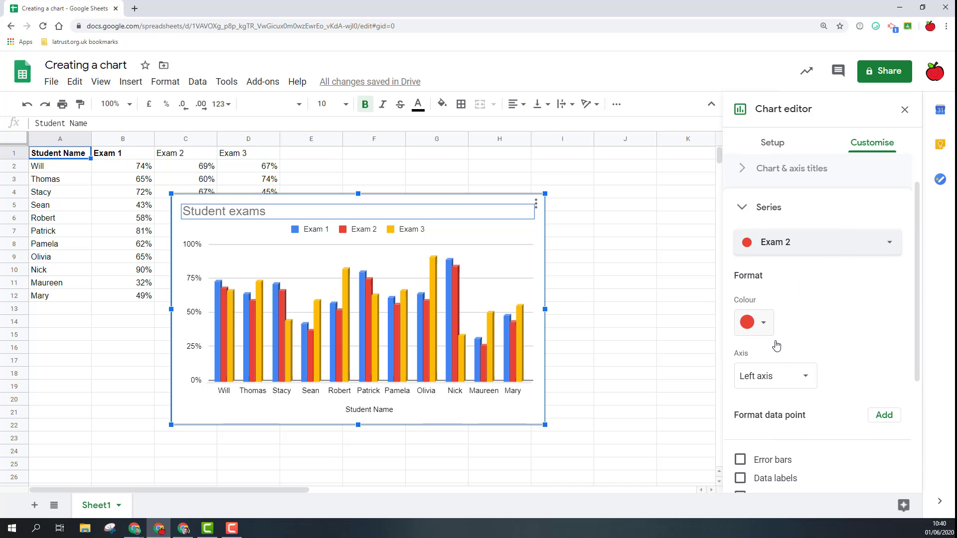
click(776, 382)
click(774, 397)
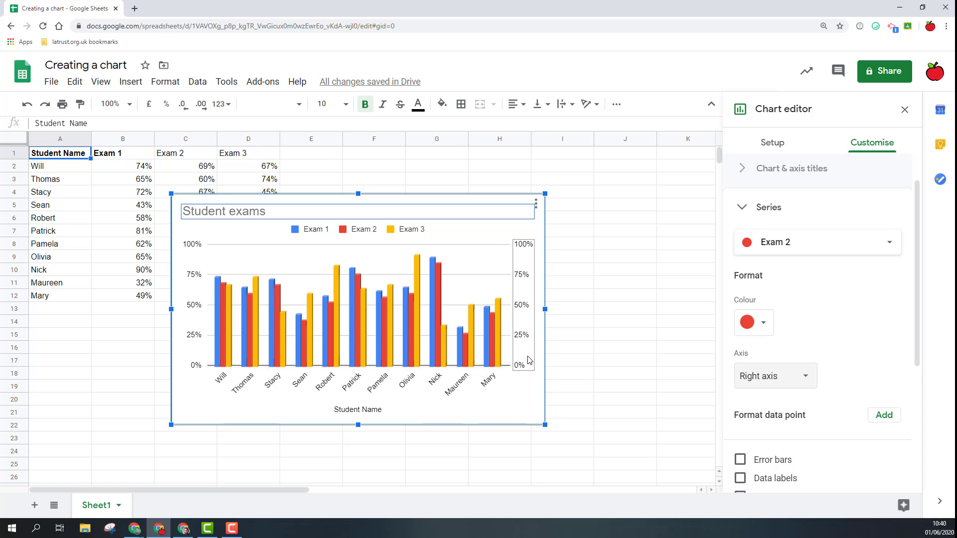
Undo Exam 2's right axis, then switch error bars and data labels on and off.
key(ctrl+z)
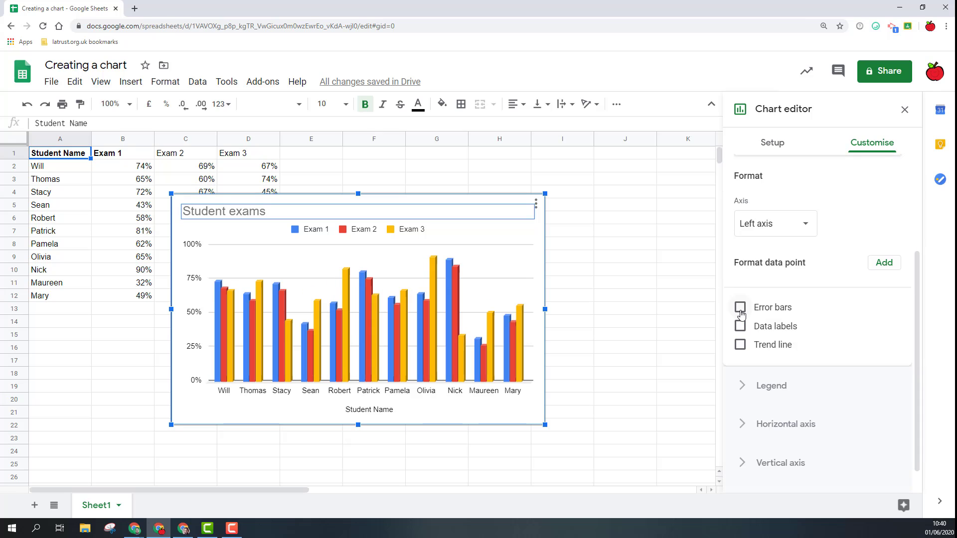
click(741, 312)
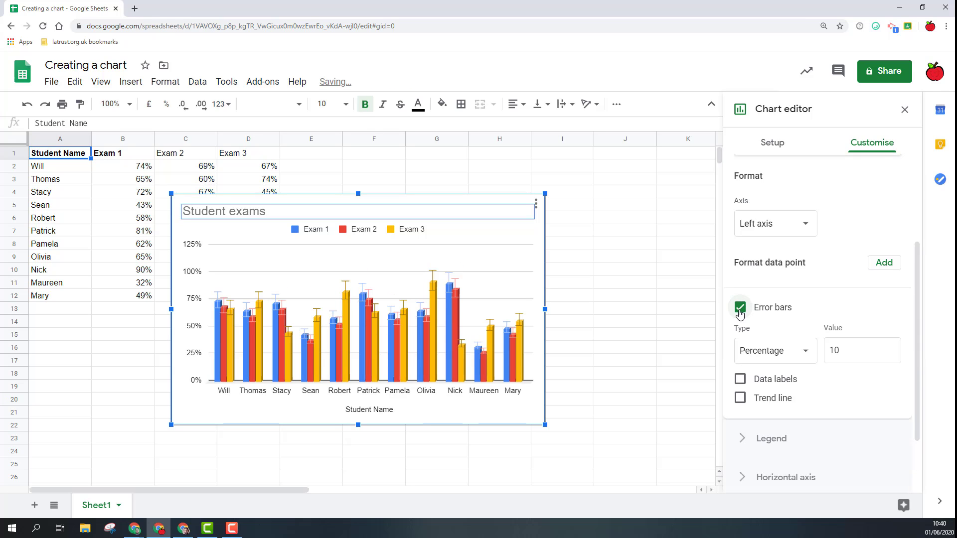
click(740, 310)
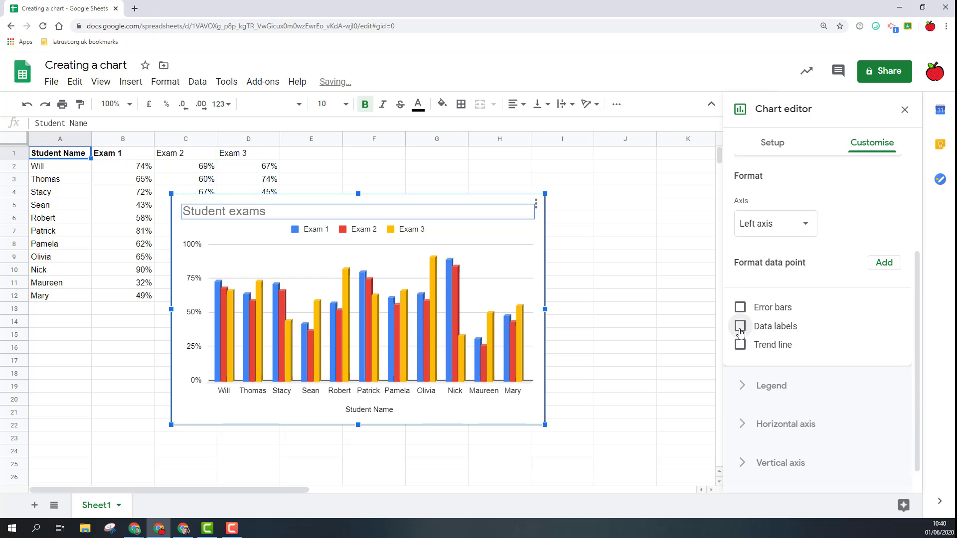
click(741, 328)
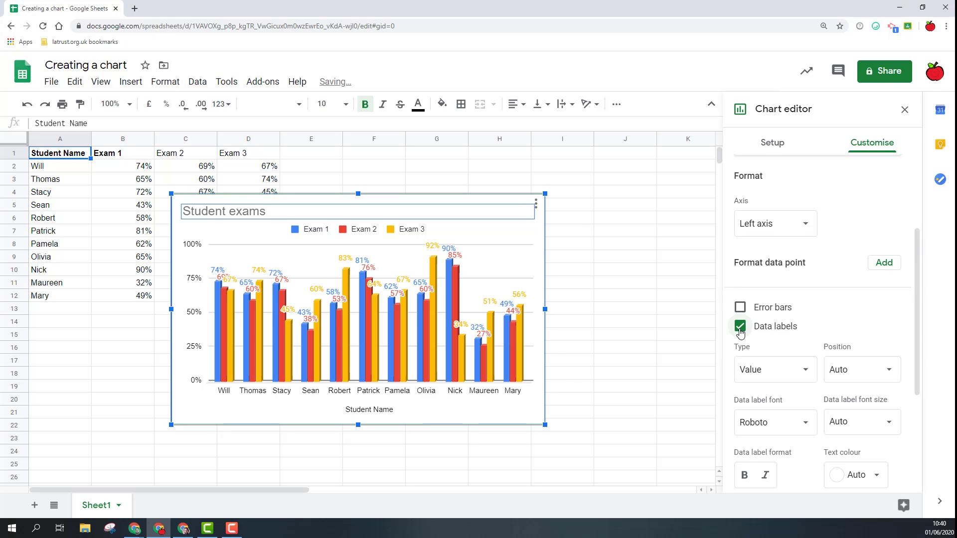
click(740, 329)
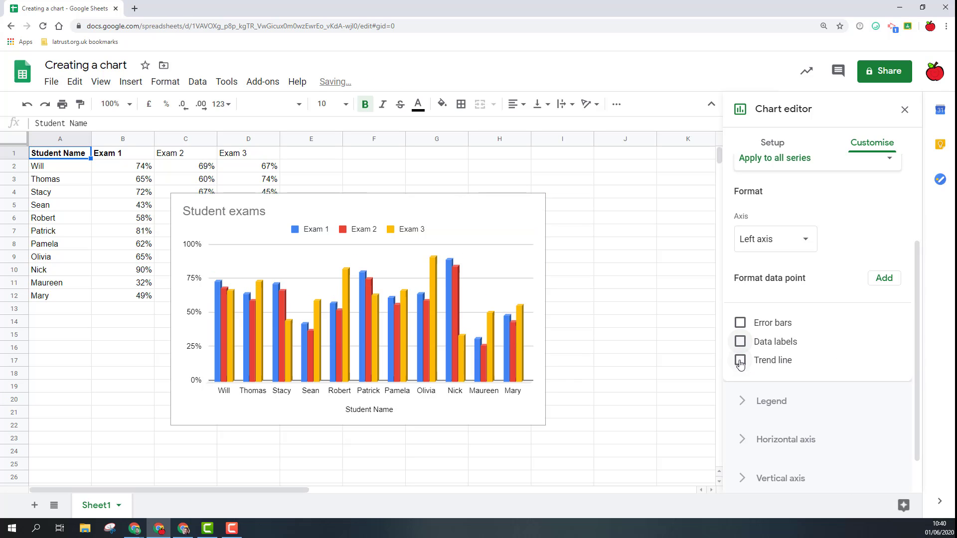
Try trend lines and their types, then remove both trend lines and data labels.
click(740, 361)
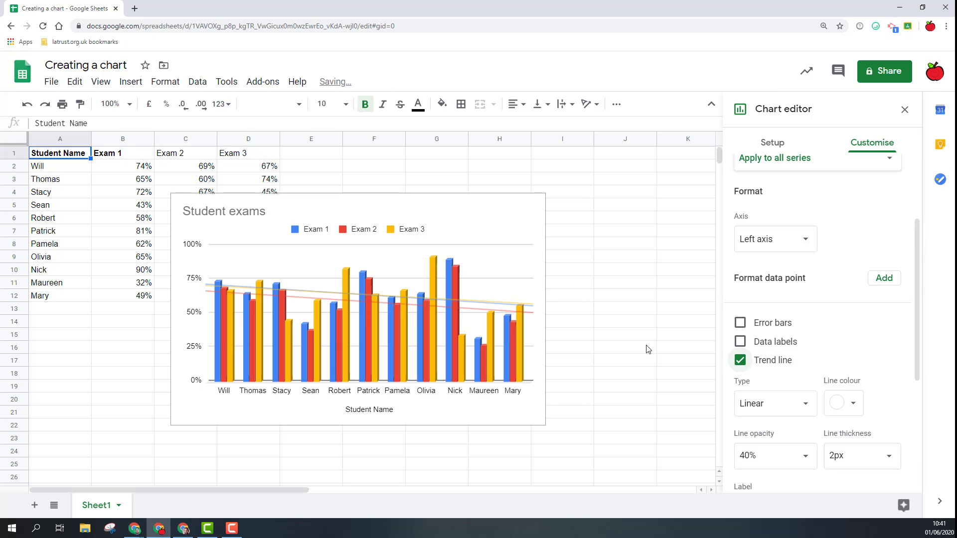
click(805, 403)
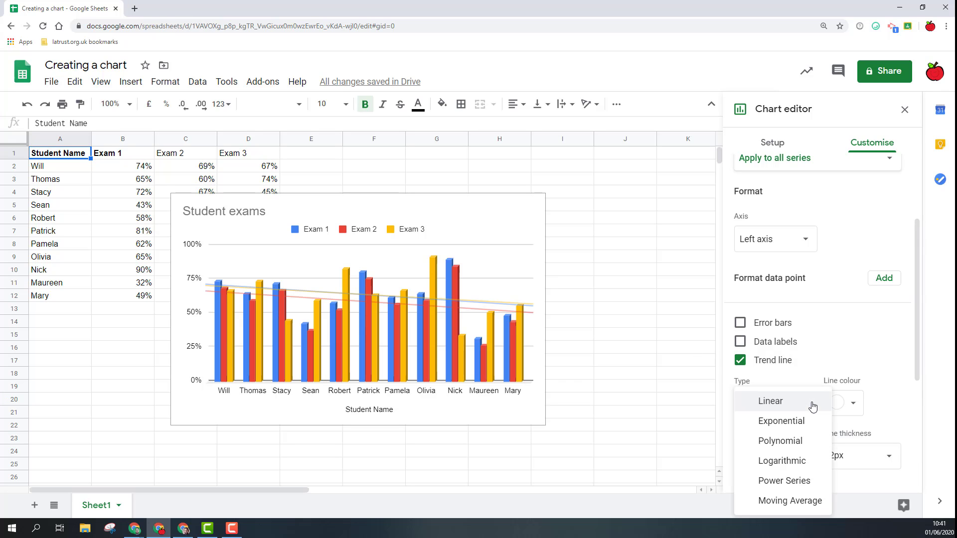
click(864, 348)
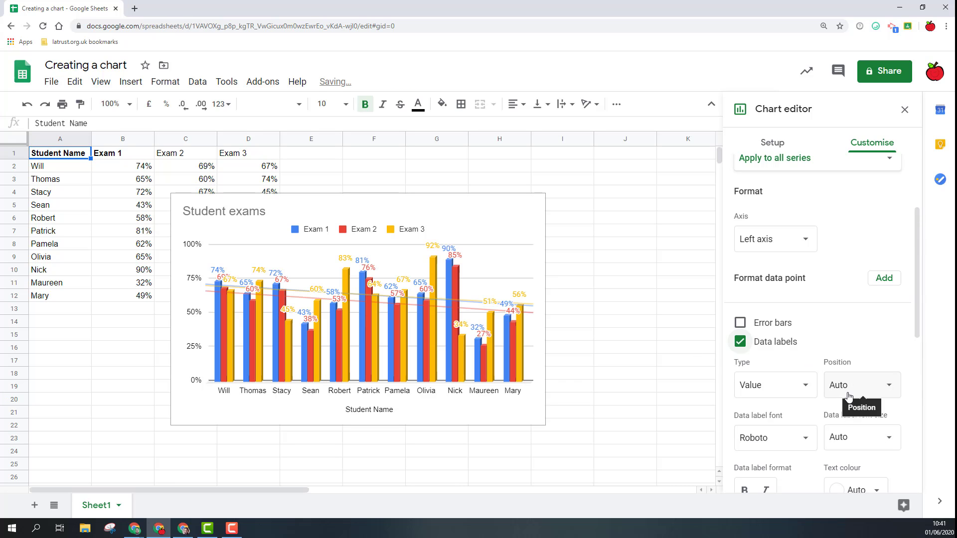
scroll(803, 351, down, 3)
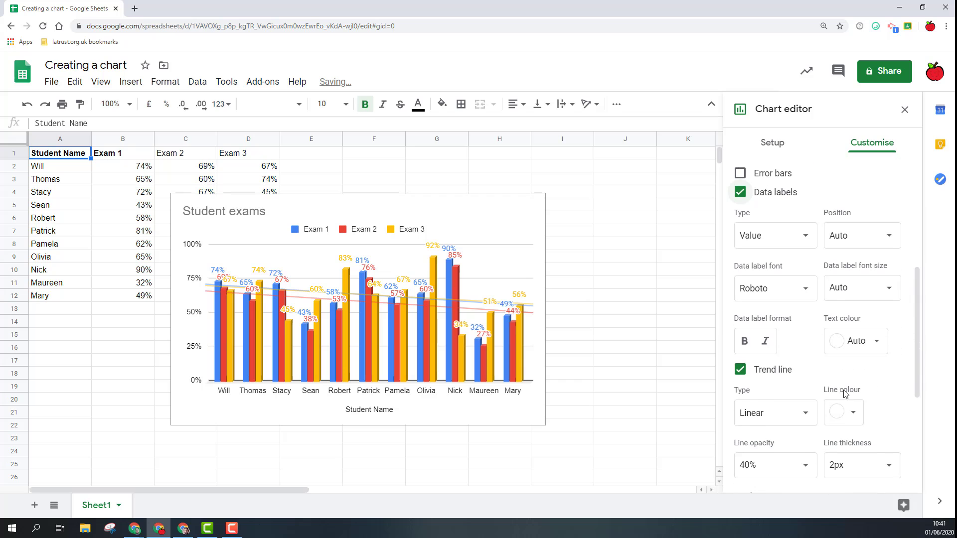
click(741, 377)
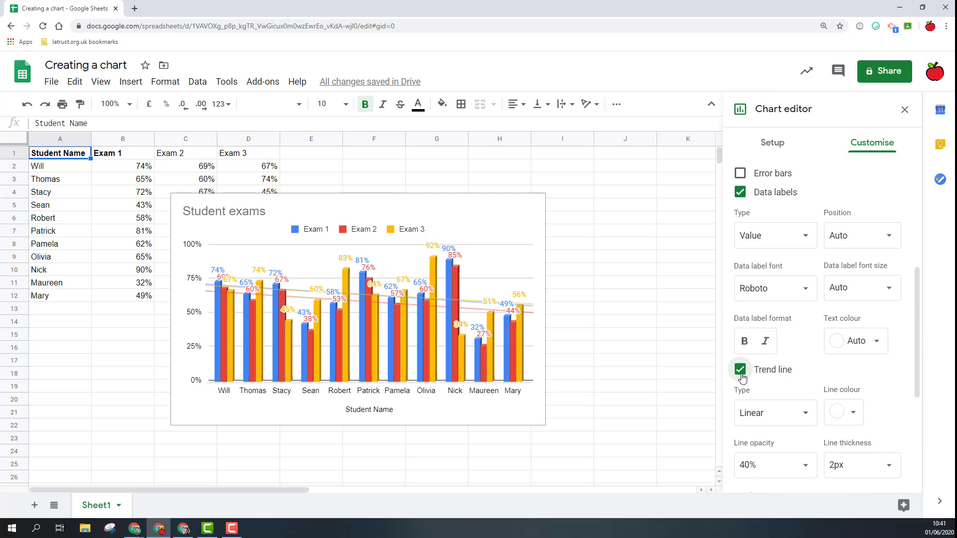
click(741, 194)
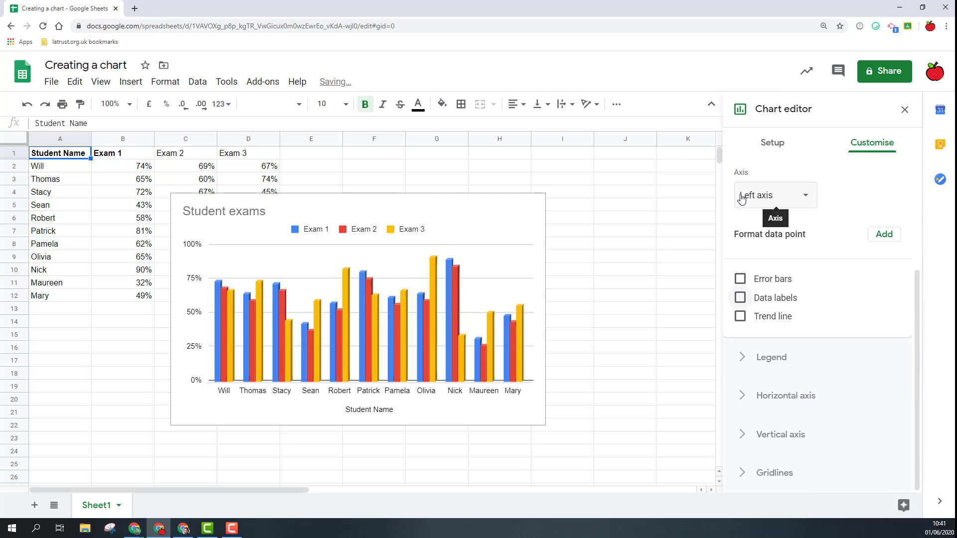
Set the legend position to Bottom.
click(743, 366)
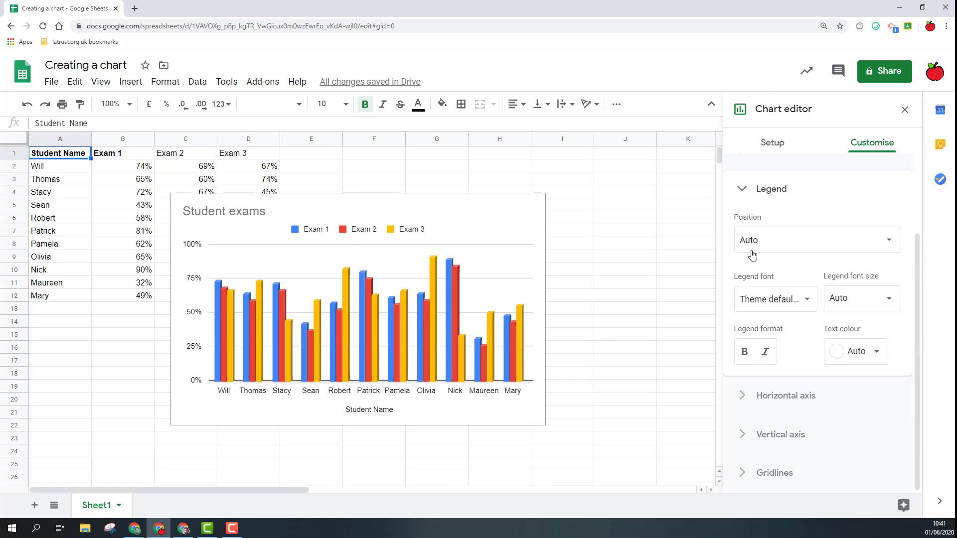
click(853, 245)
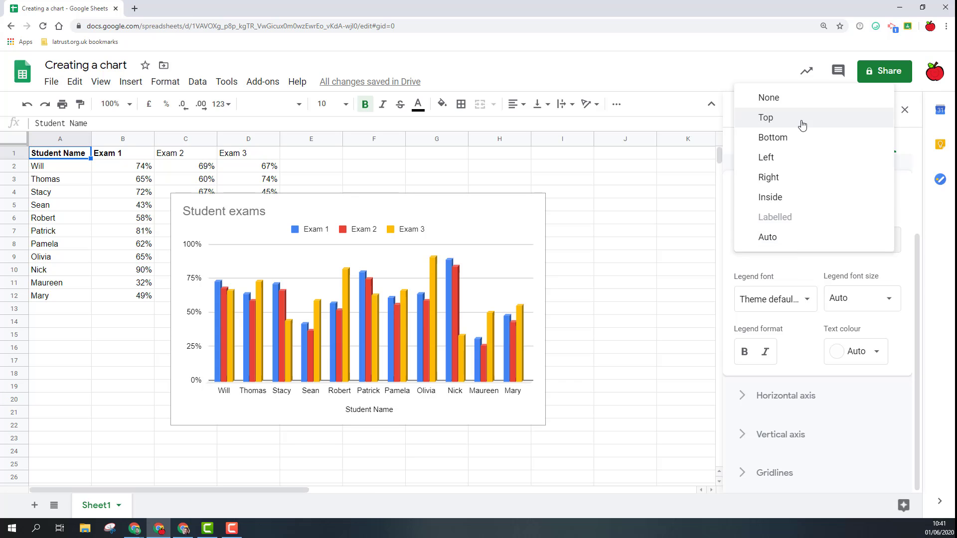
click(798, 140)
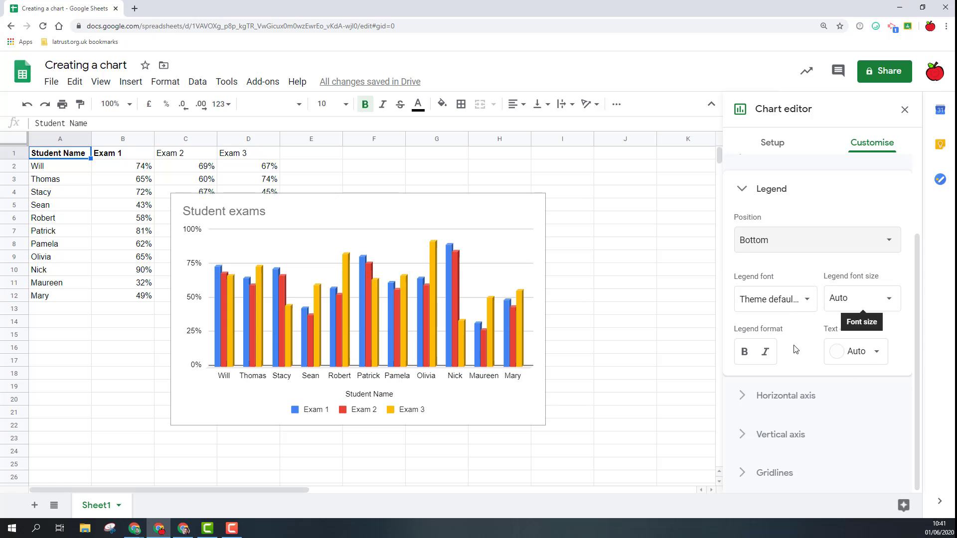
Slant the horizontal axis labels at 90° and keep the Will-to-Mary order after toggling reverse.
click(741, 397)
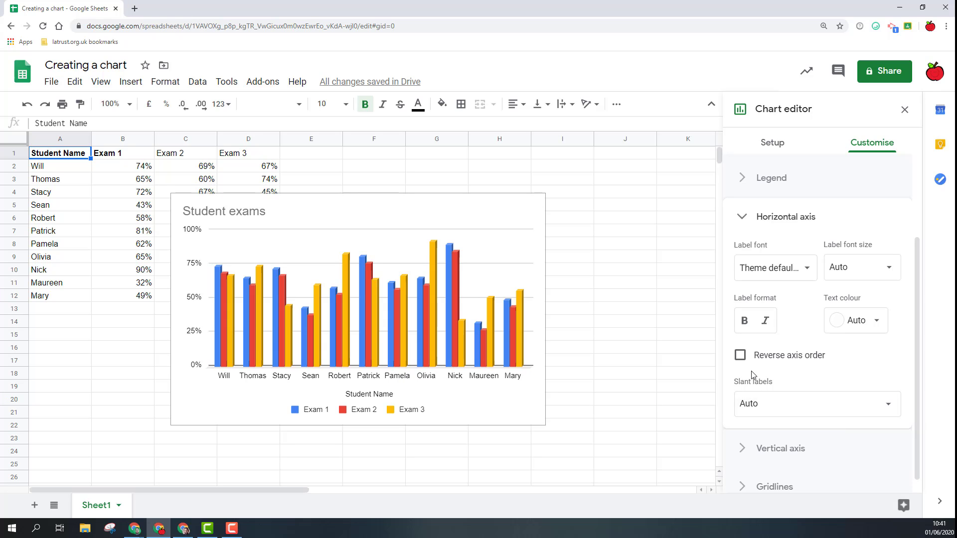
click(780, 401)
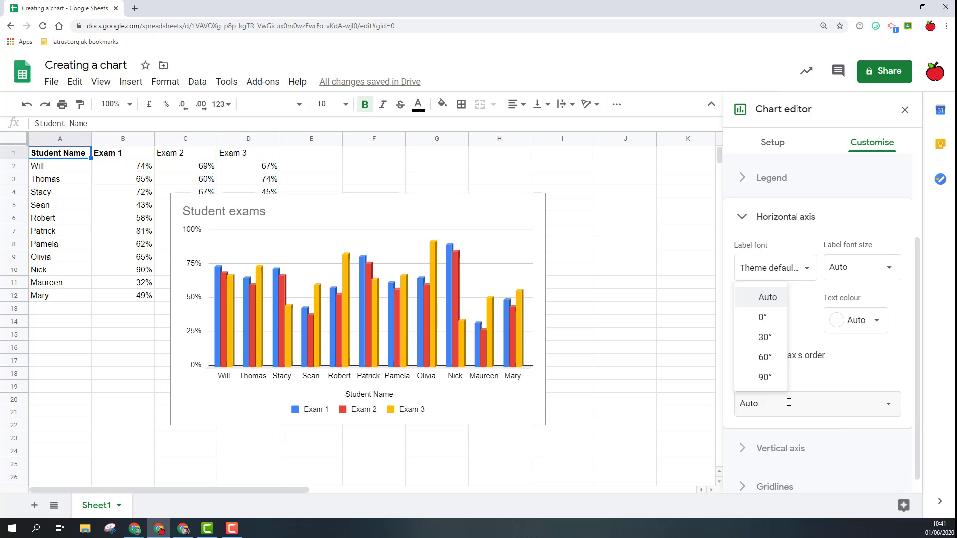
click(772, 358)
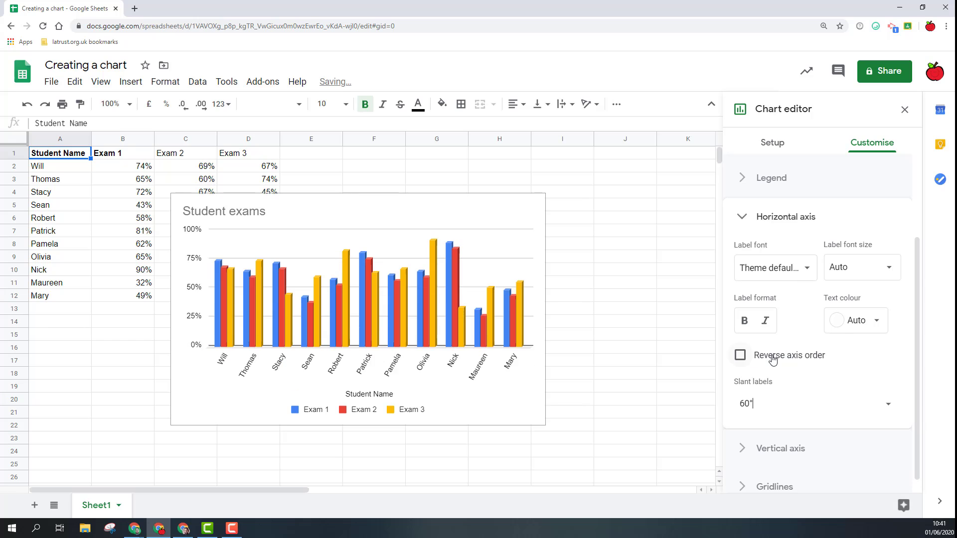
click(884, 405)
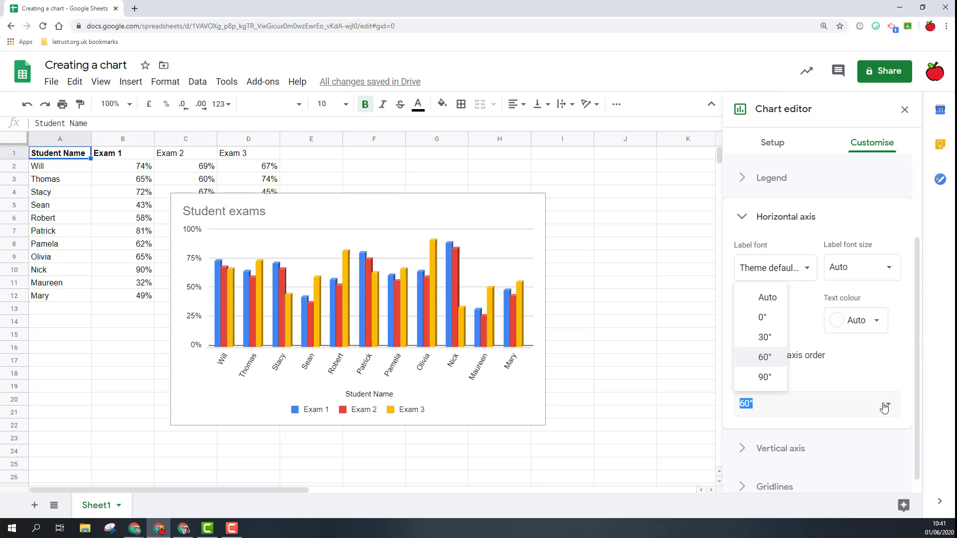
click(766, 379)
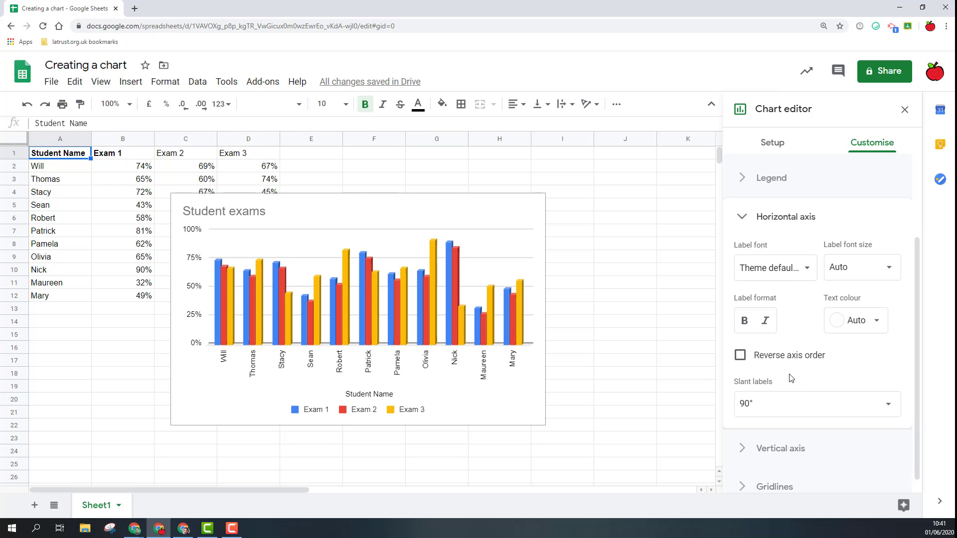
click(741, 356)
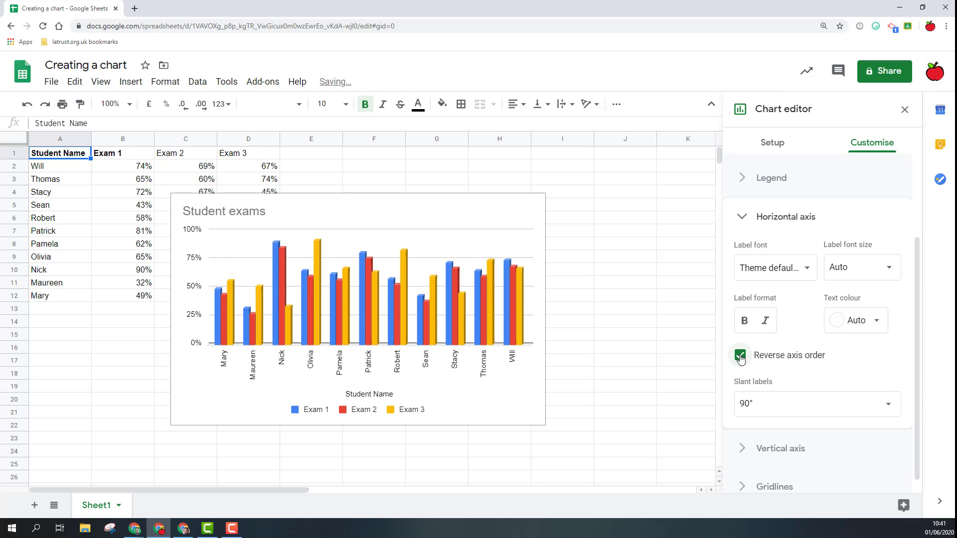
click(740, 356)
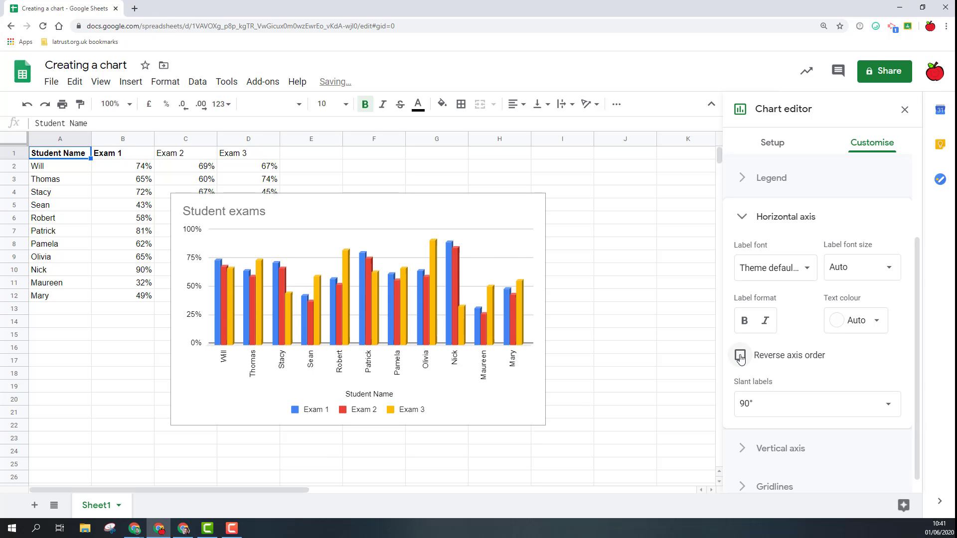
click(741, 356)
click(741, 356)
In Vertical axis settings, try a logarithmic scale, revert to linear, and keep the data-based number format.
scroll(847, 364, down, 1)
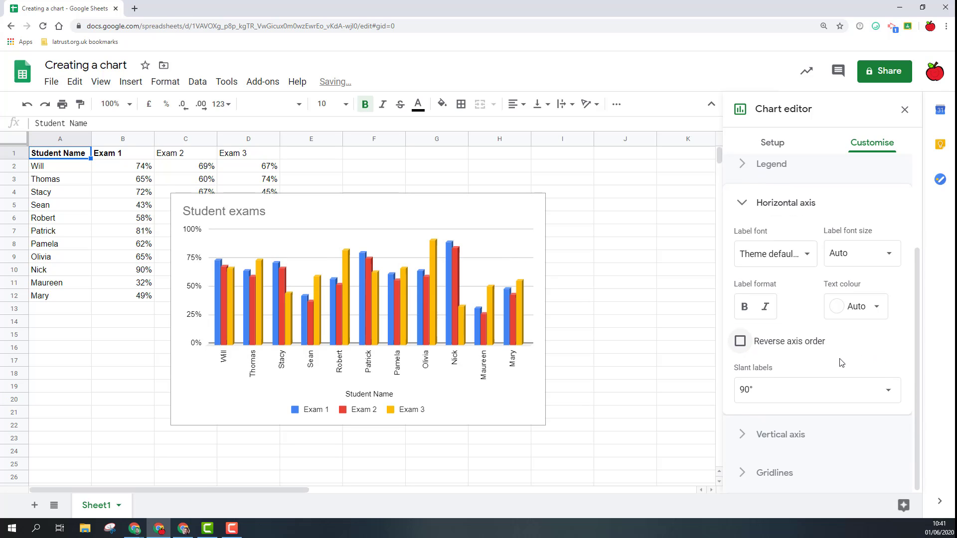
click(743, 434)
scroll(792, 372, down, 2)
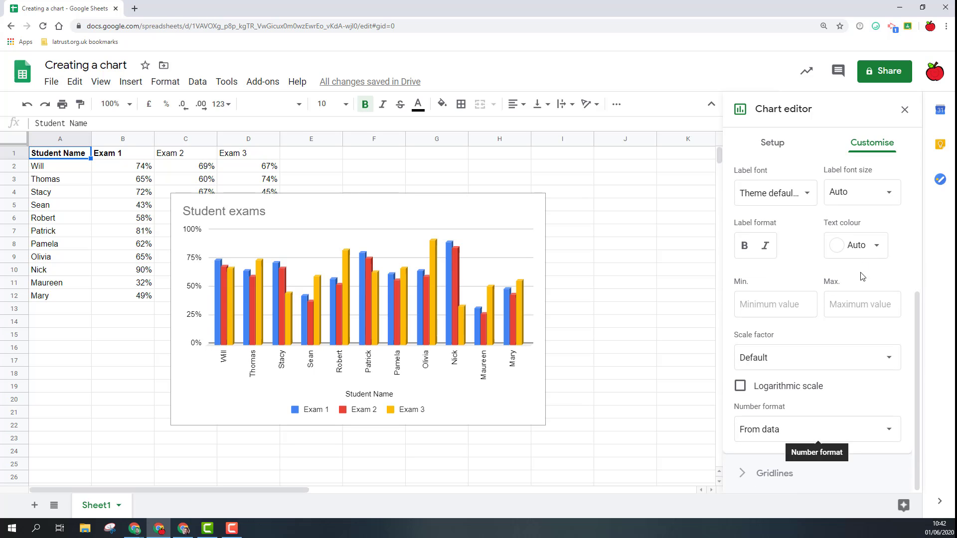
click(831, 361)
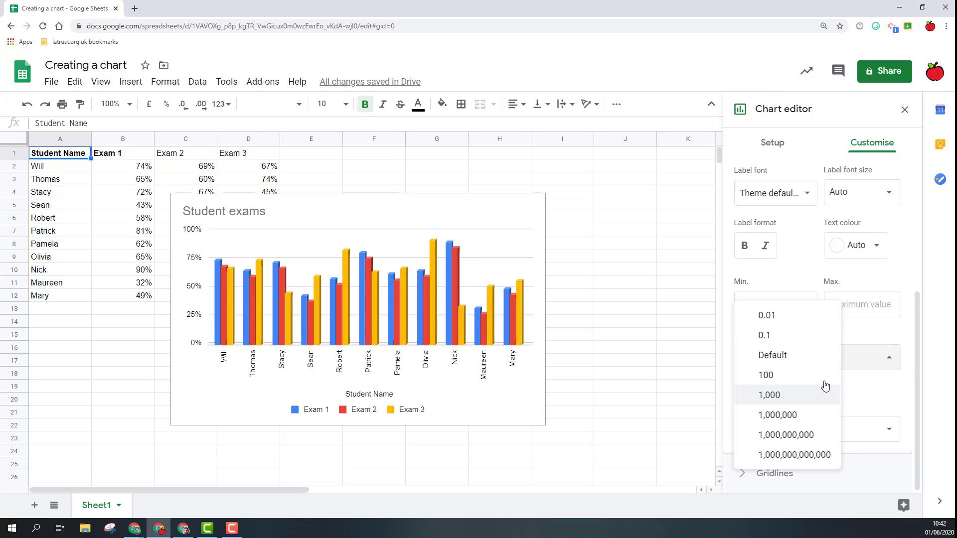
click(897, 388)
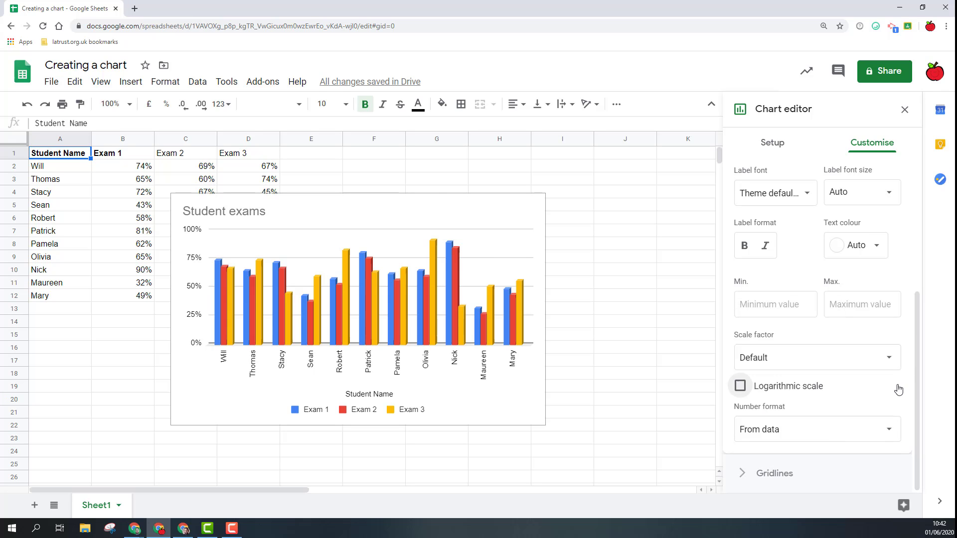
click(739, 387)
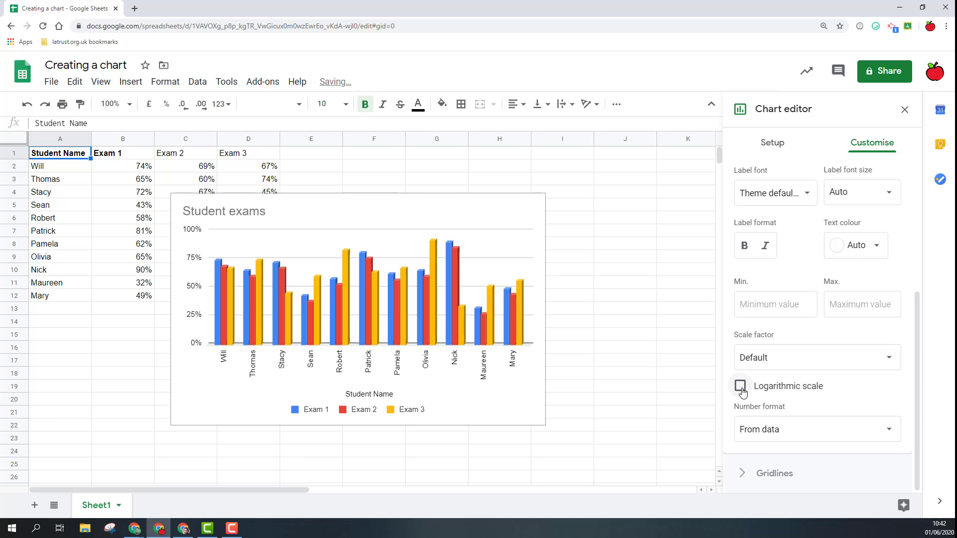
click(819, 431)
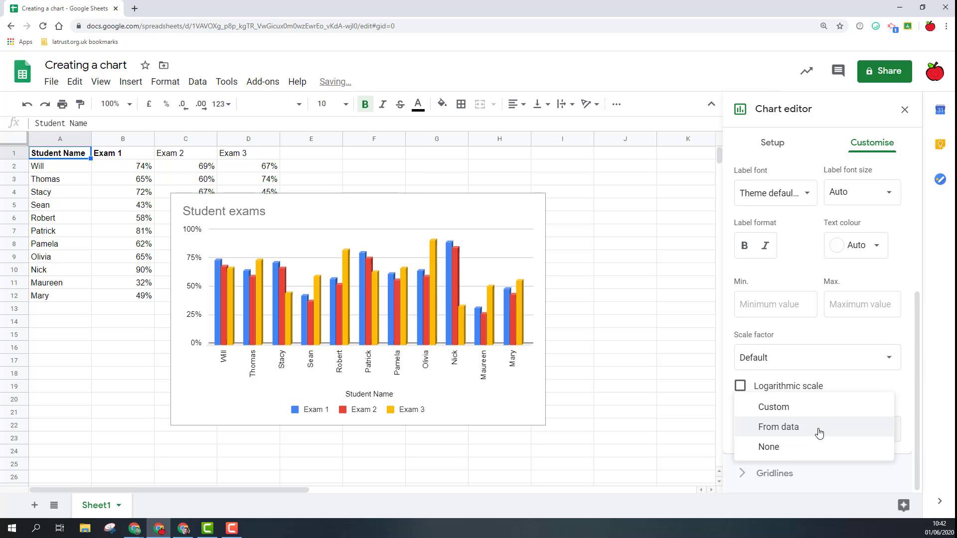
click(904, 403)
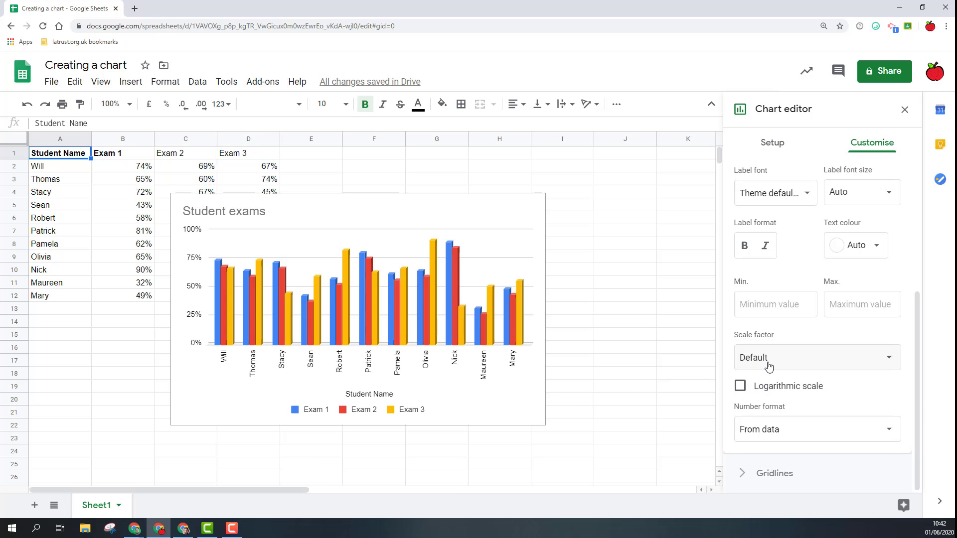
Try 10 major vertical-axis gridlines, revert to Auto, and set the minor gridline count to 5.
click(743, 476)
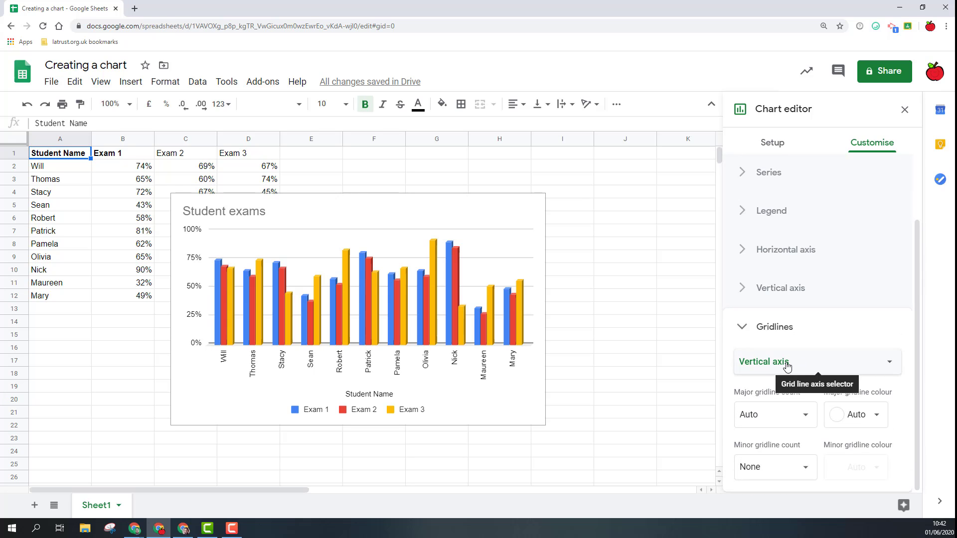
click(805, 422)
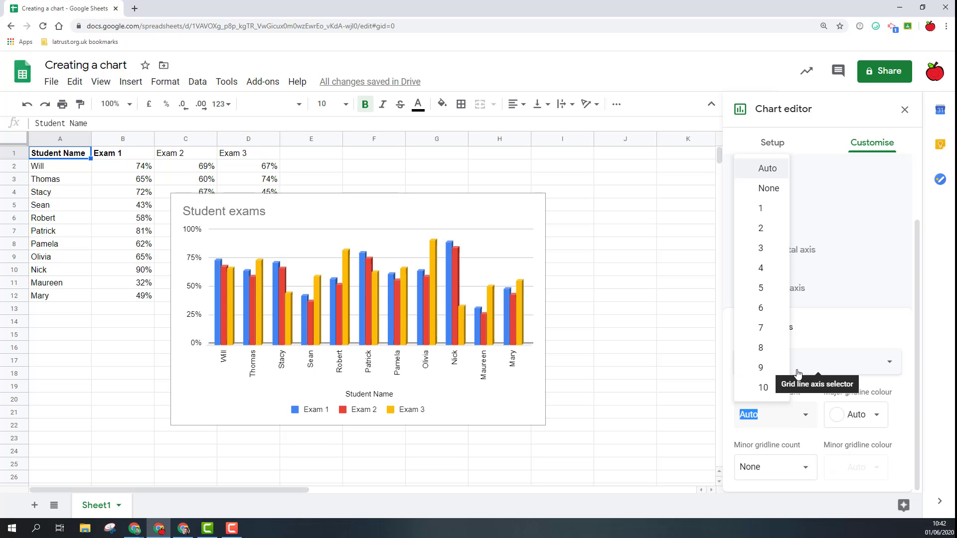
click(765, 389)
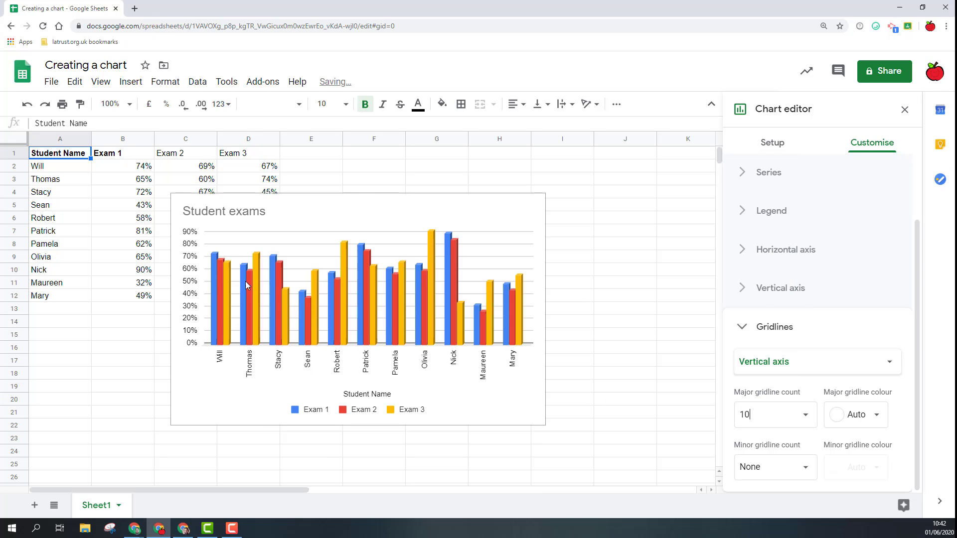
click(805, 415)
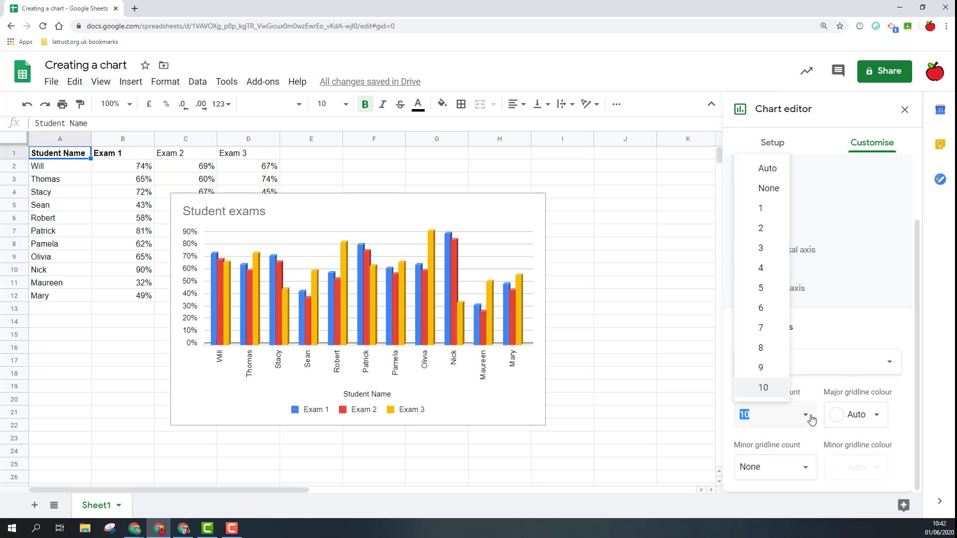
click(768, 169)
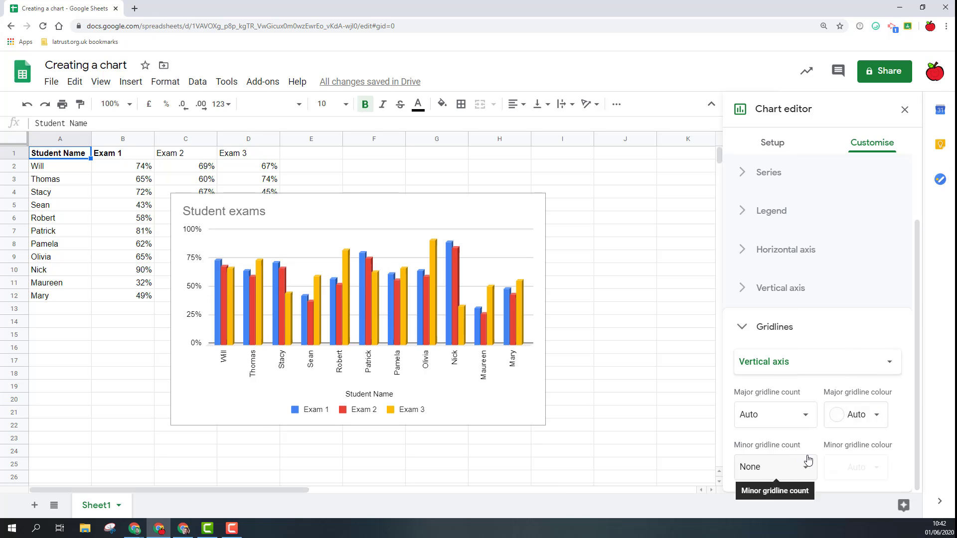
click(805, 472)
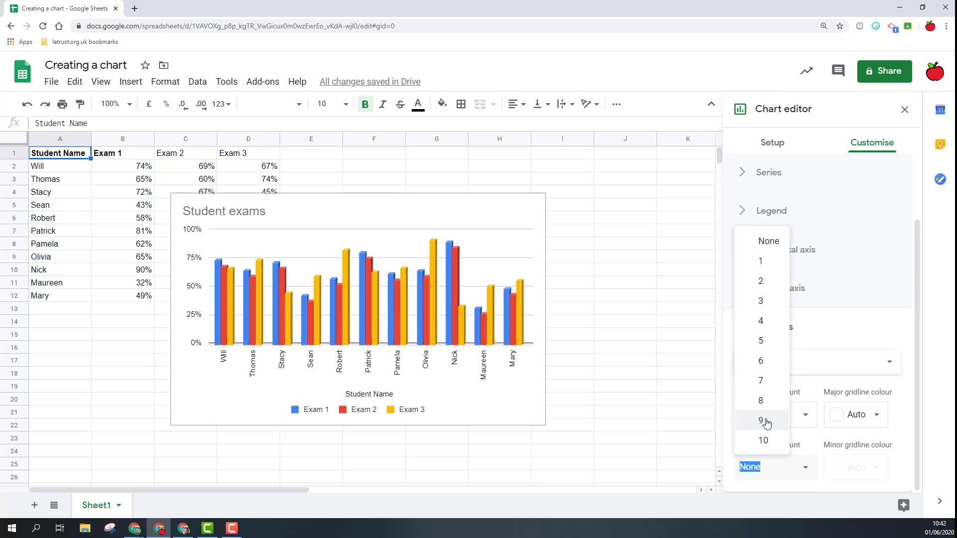
click(772, 341)
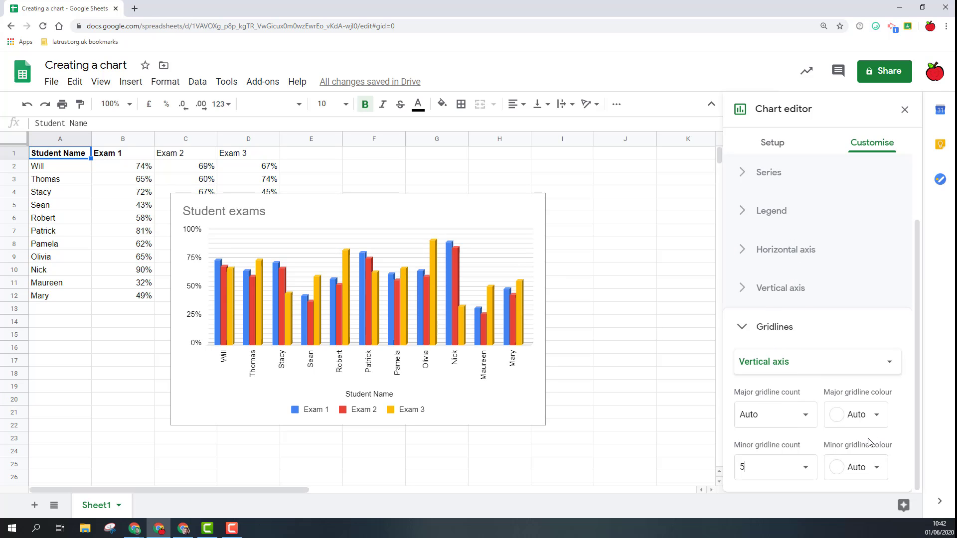
click(516, 203)
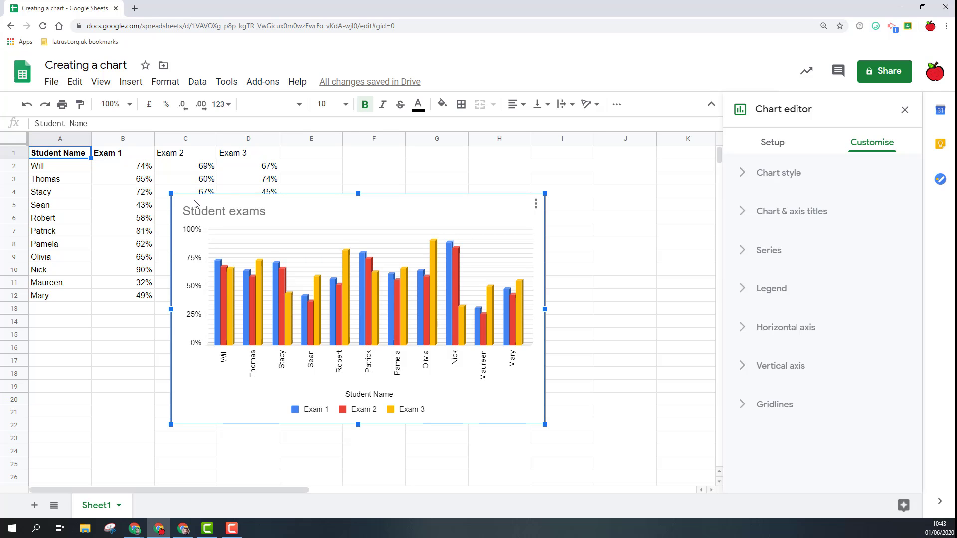
Drag the chart beside the data table and resize its edges to span columns E to K.
drag(195, 204, 327, 169)
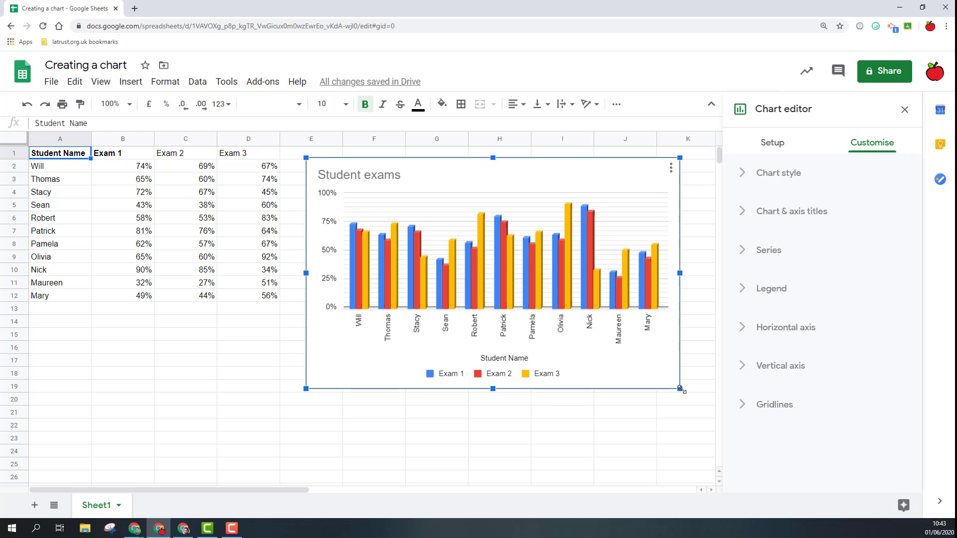
drag(681, 389, 576, 324)
drag(441, 322, 440, 257)
drag(574, 208, 701, 208)
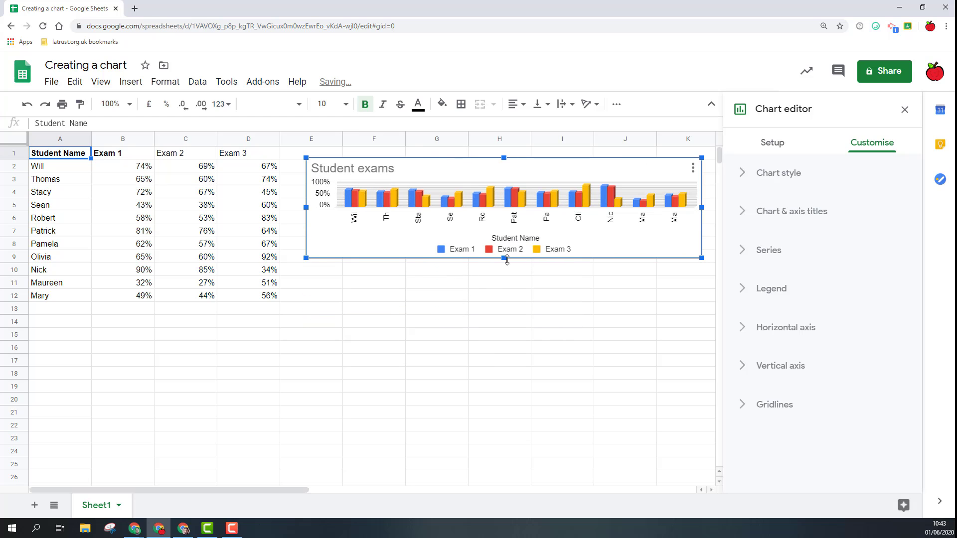
drag(504, 259, 504, 365)
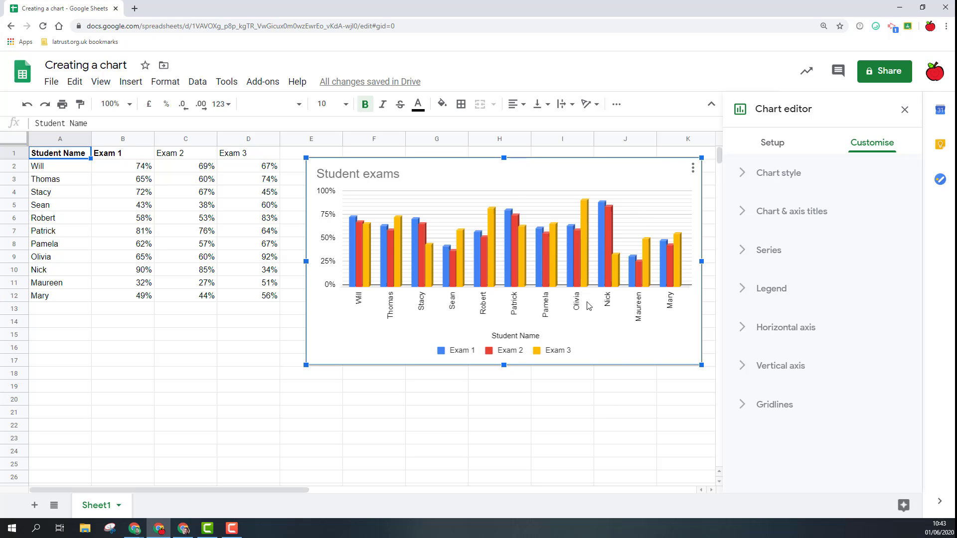
Move the chart to its own sheet and rename the Chart1 tab to 'Exams'.
click(692, 169)
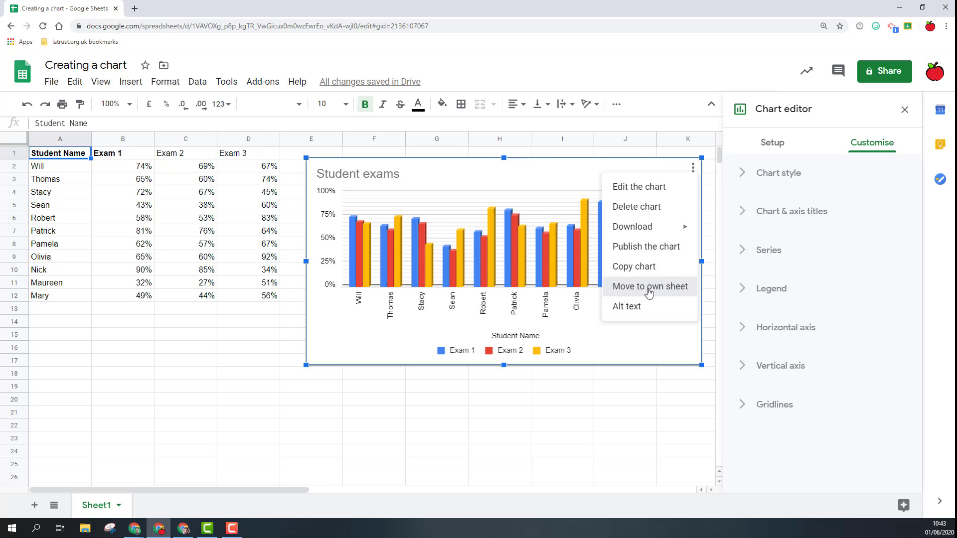
click(649, 289)
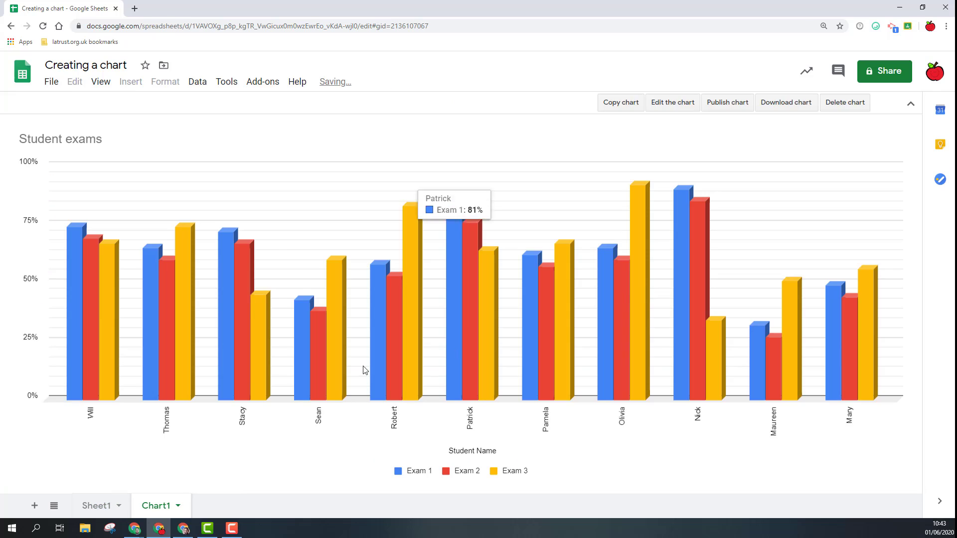
double_click(157, 506)
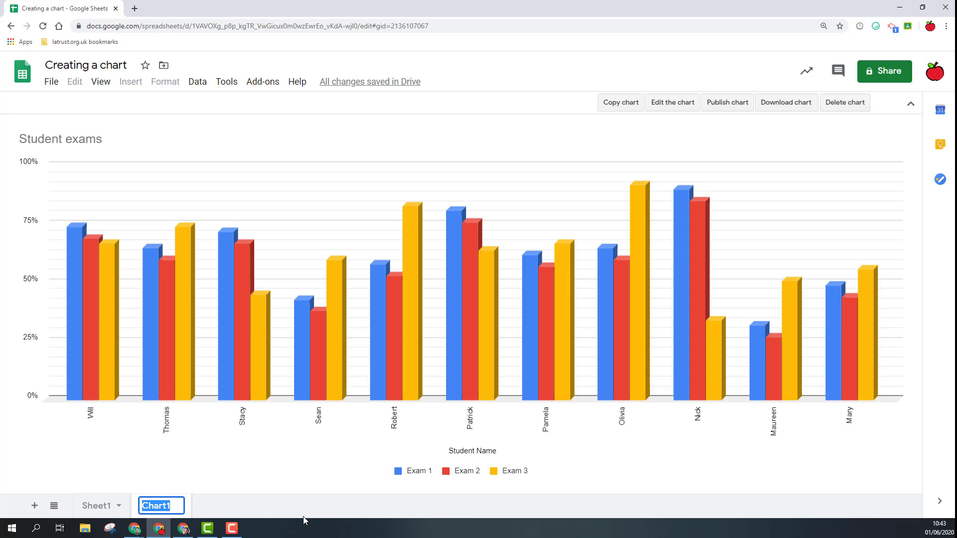
text(Exams)
key(Return)
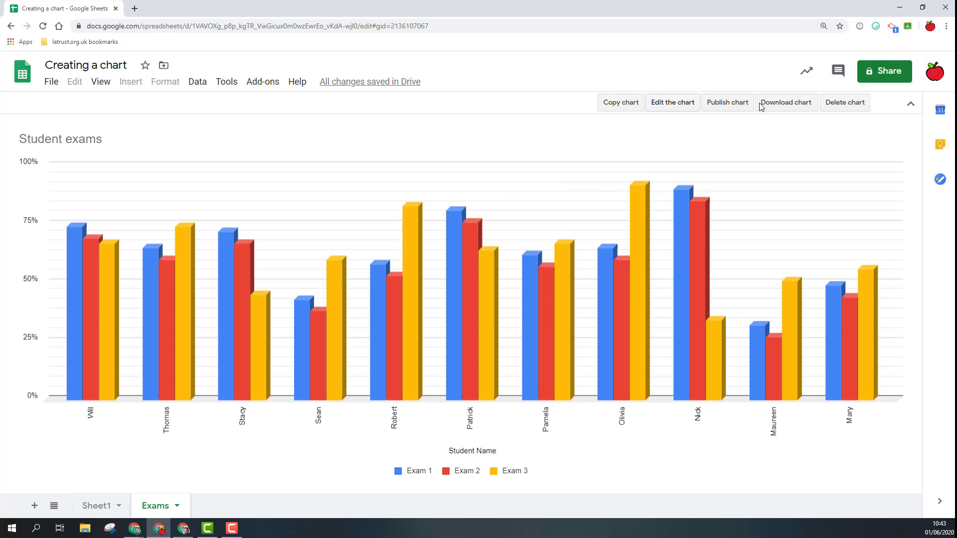
In Publish to the web, choose the Student exams chart with Image as the published format.
double_click(528, 141)
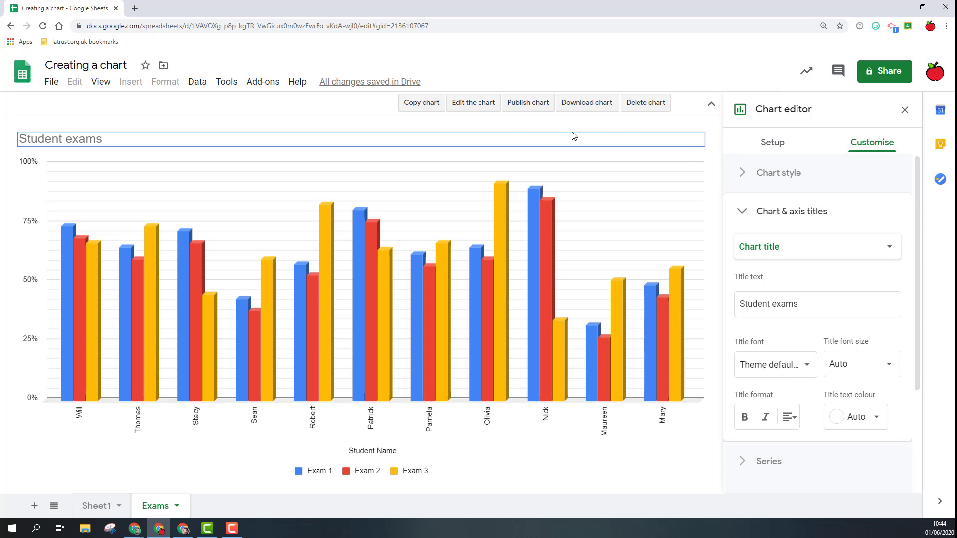
click(552, 122)
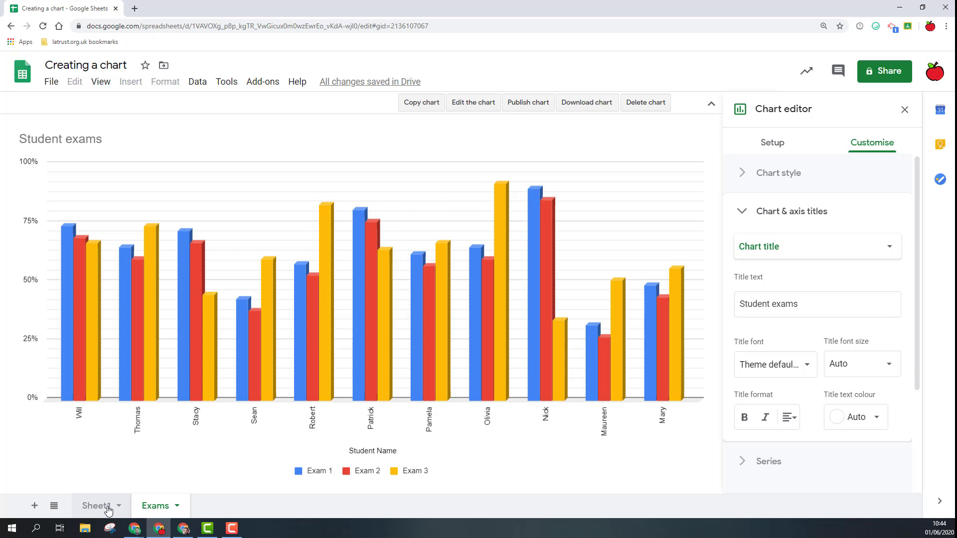
click(537, 104)
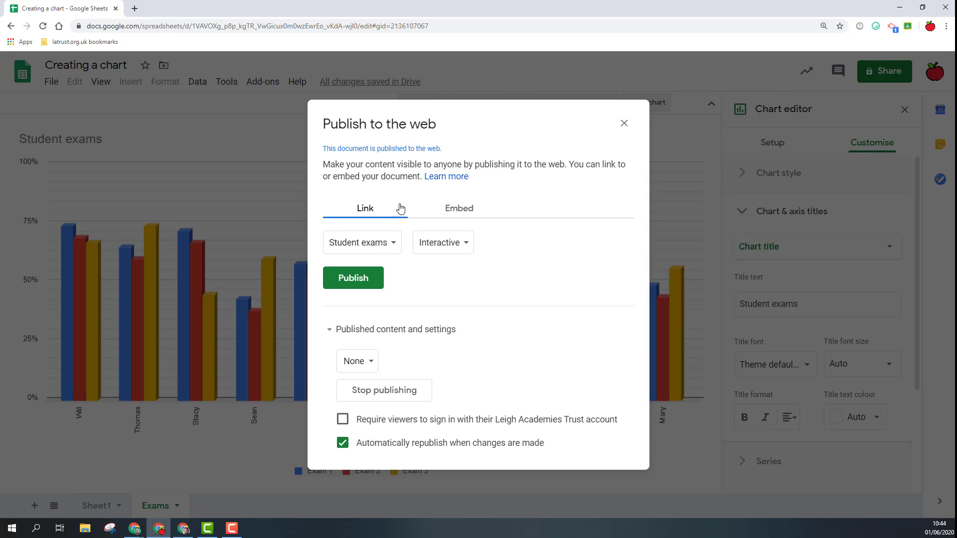
click(369, 248)
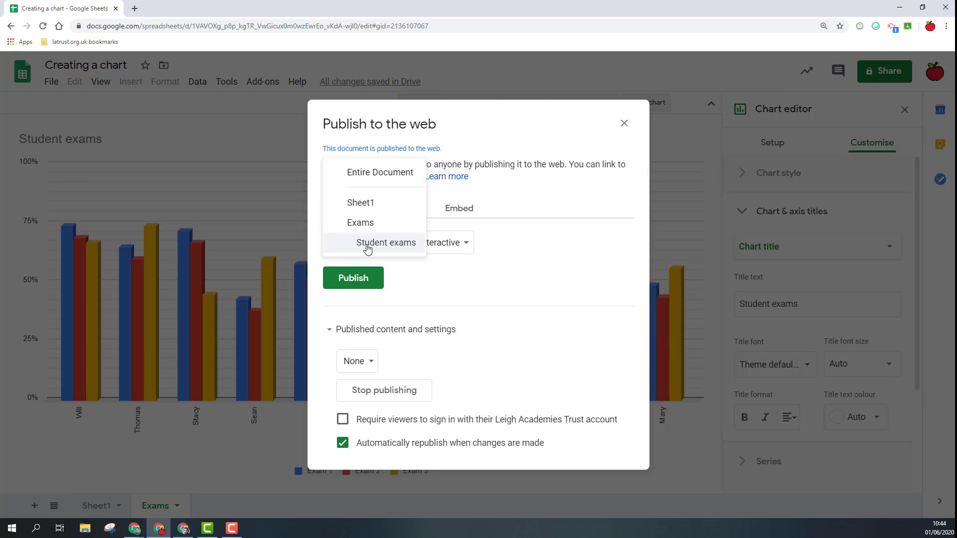
click(368, 247)
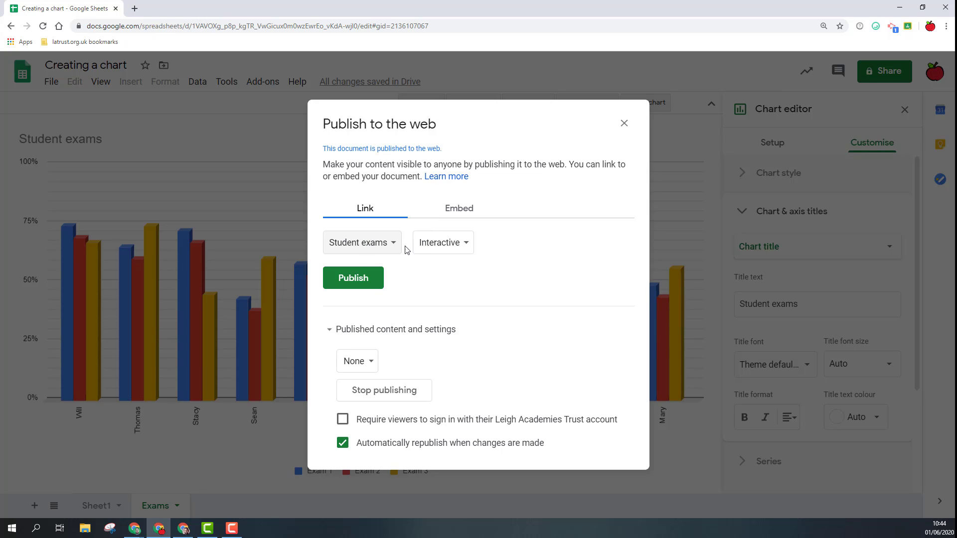
click(444, 247)
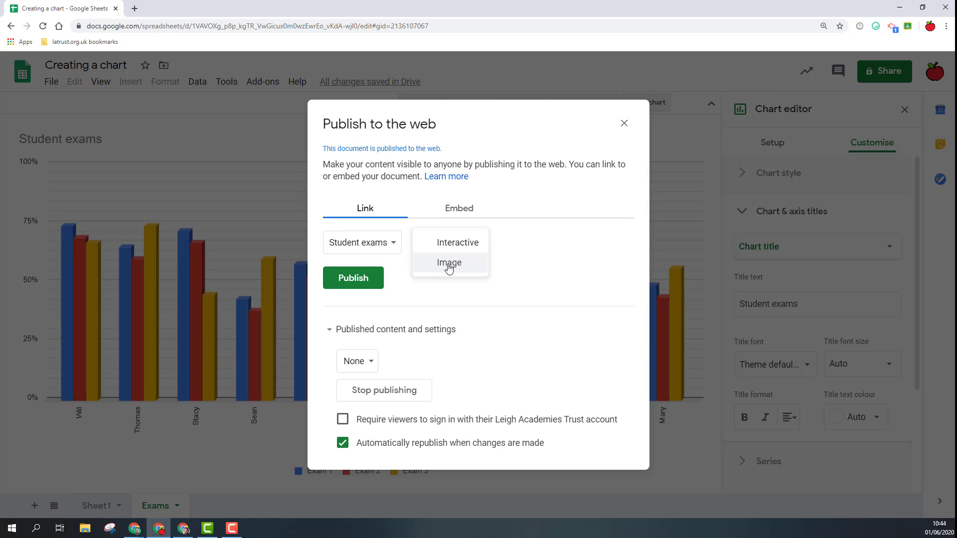
click(452, 267)
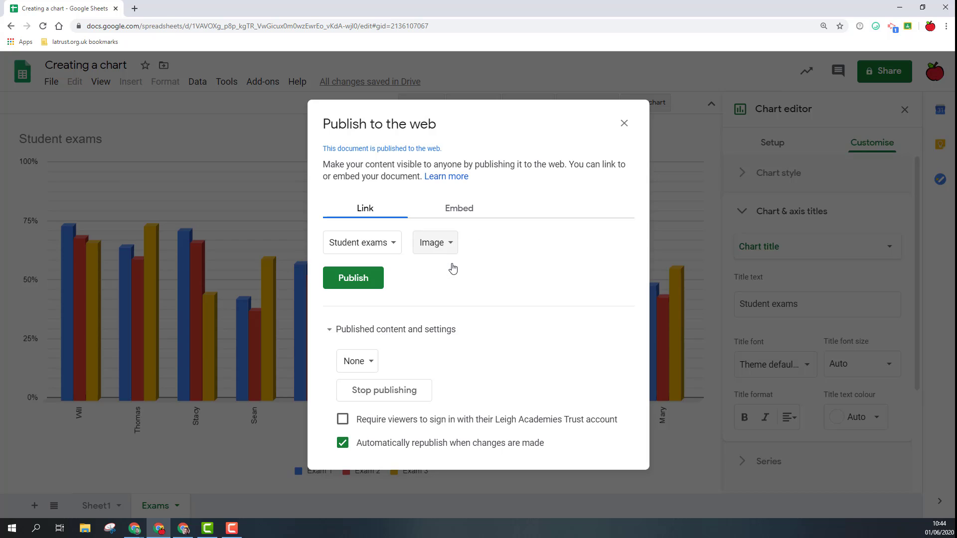
Publish and confirm the chart image link, then confirm Stop publishing and close the Publish to the web dialog.
click(352, 283)
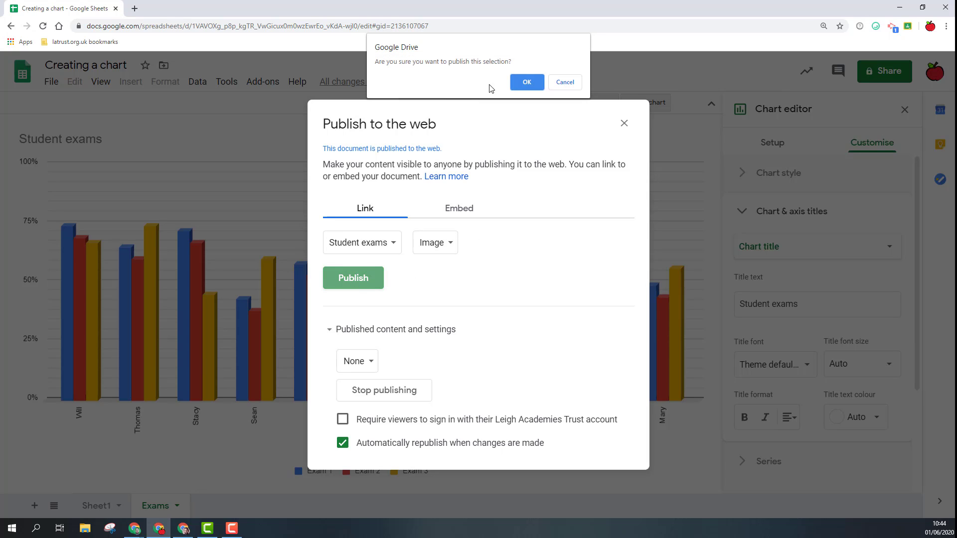
click(526, 80)
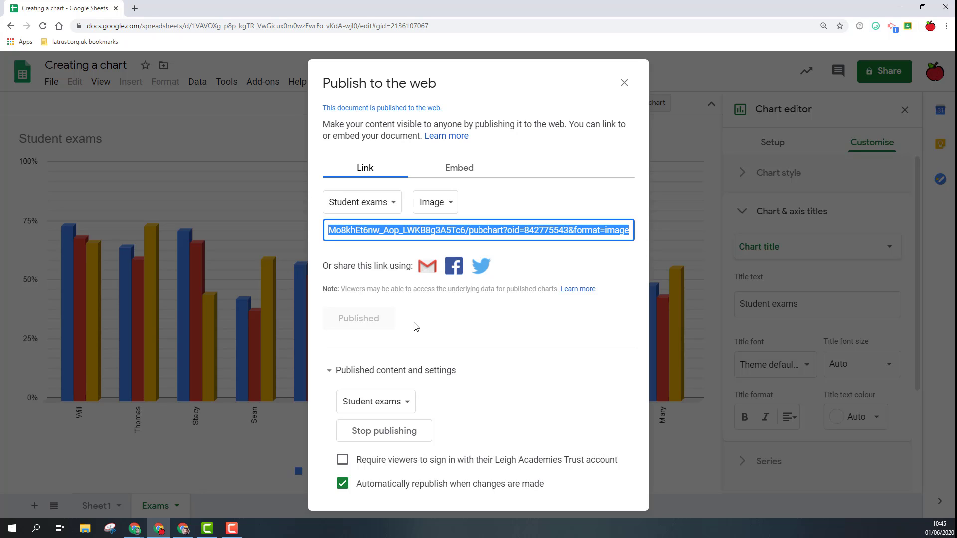
click(374, 435)
click(524, 88)
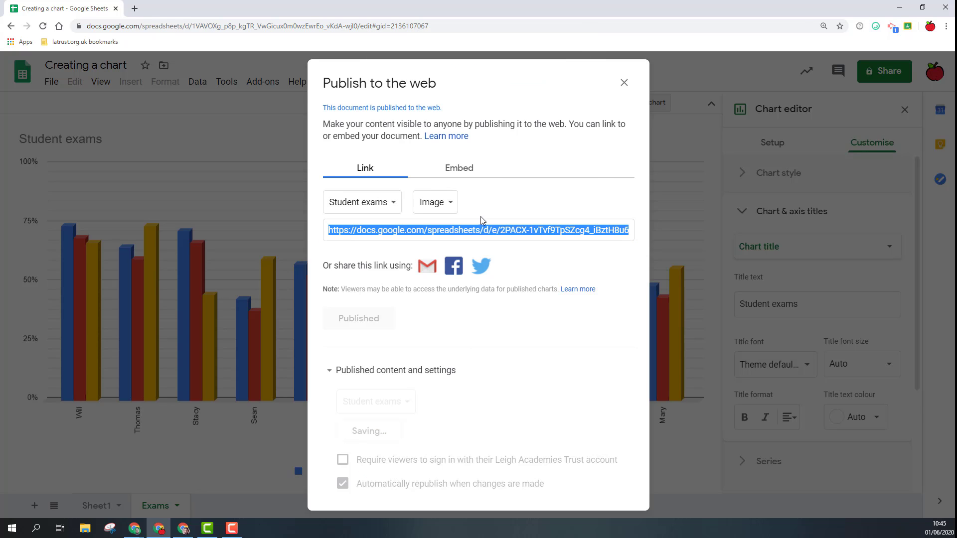
click(624, 83)
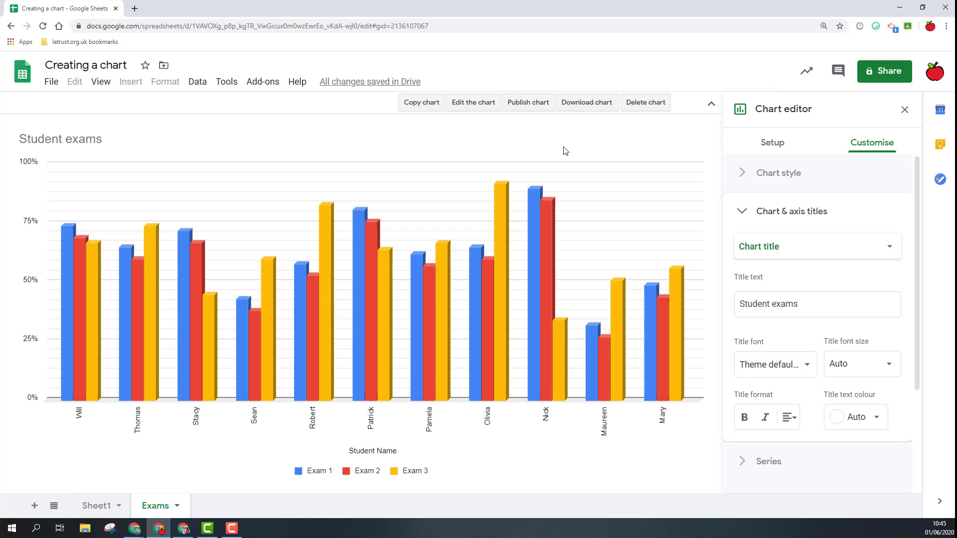